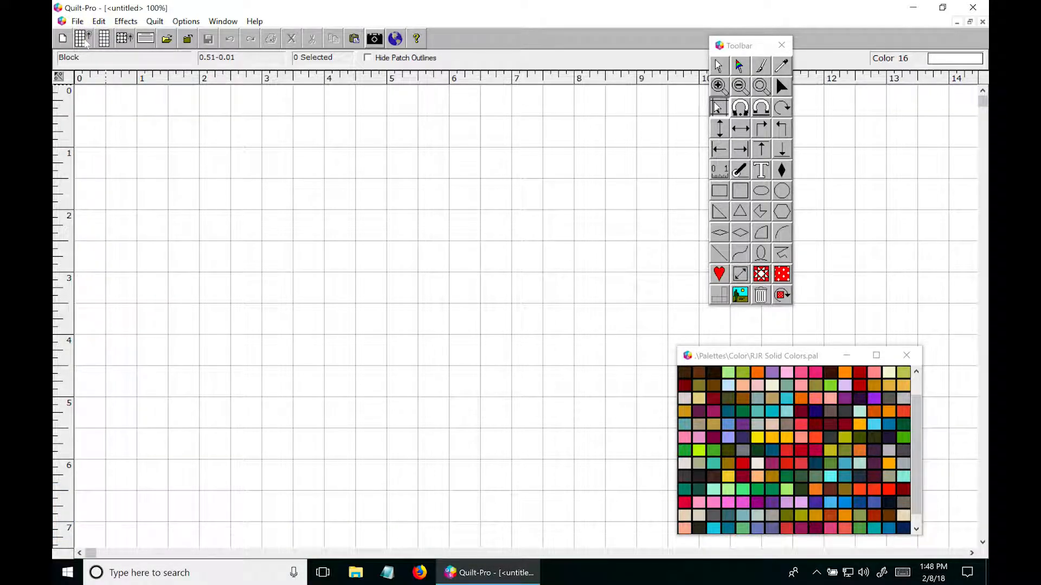
Open the Quilt Wizard and review the layout type, block counts and sizes, and the settings of both borders.
{"action": "left_click", "coordinate": [83, 39]}
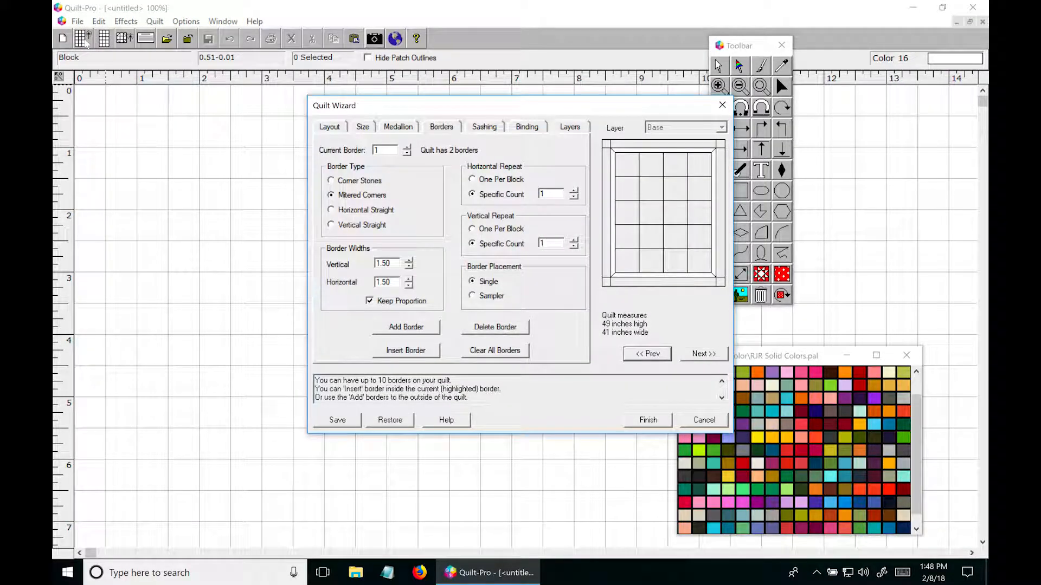
{"action": "left_click_drag", "start_coordinate": [381, 108], "coordinate": [355, 98]}
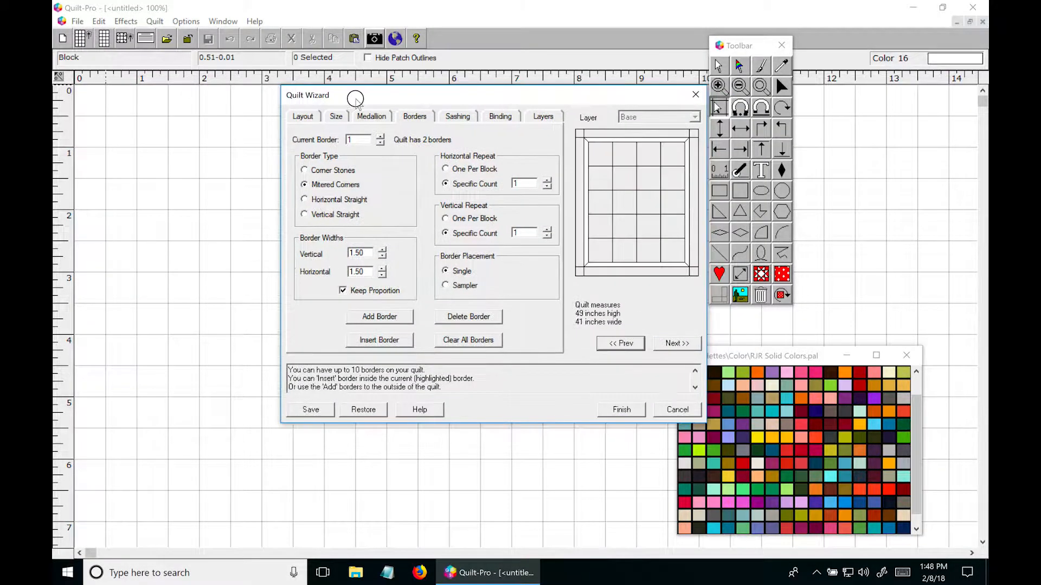
{"action": "left_click", "coordinate": [311, 118]}
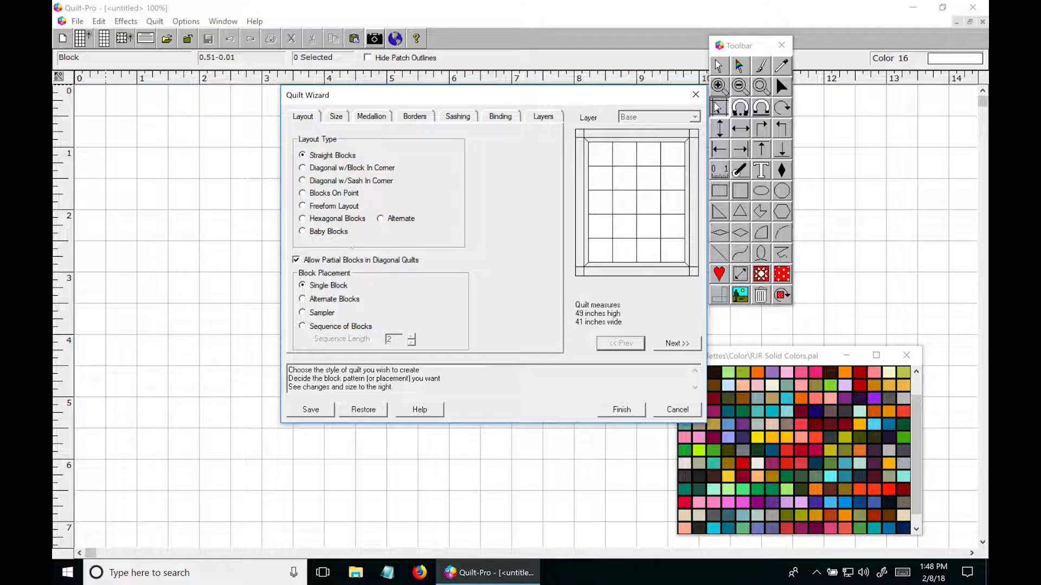
{"action": "left_click", "coordinate": [337, 117]}
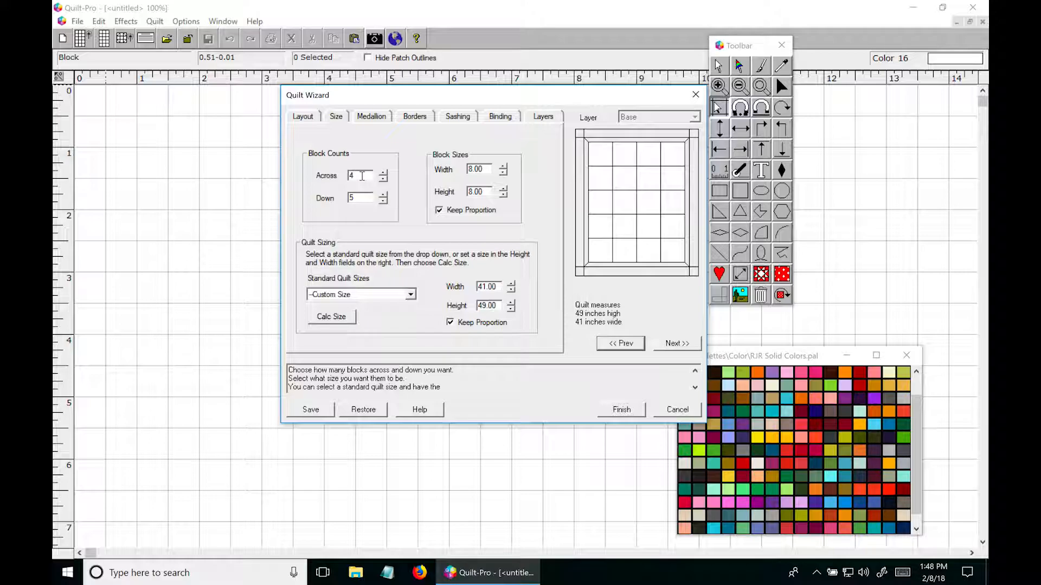
{"action": "left_click", "coordinate": [421, 119]}
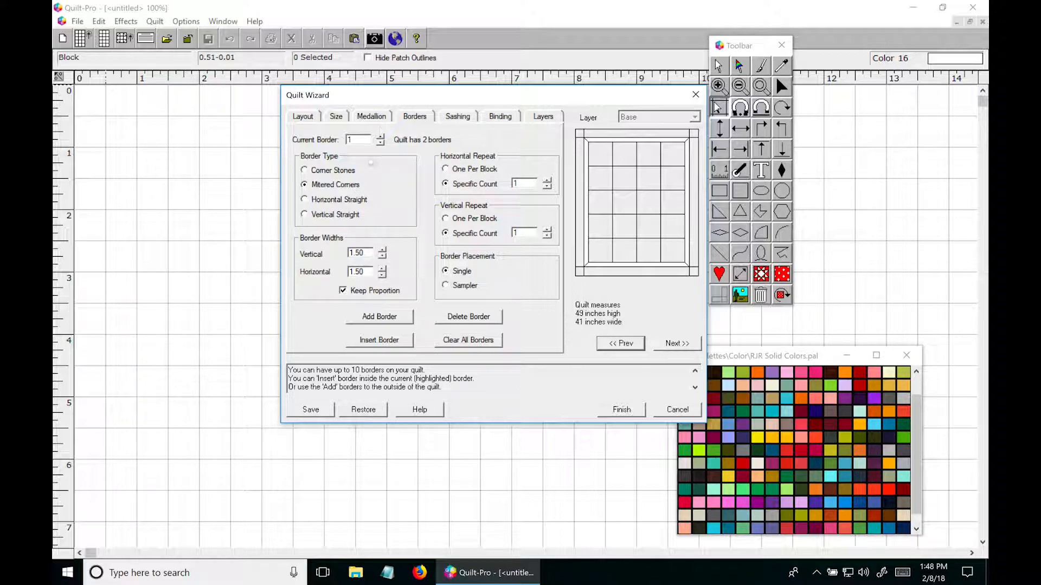
{"action": "left_click", "coordinate": [380, 137]}
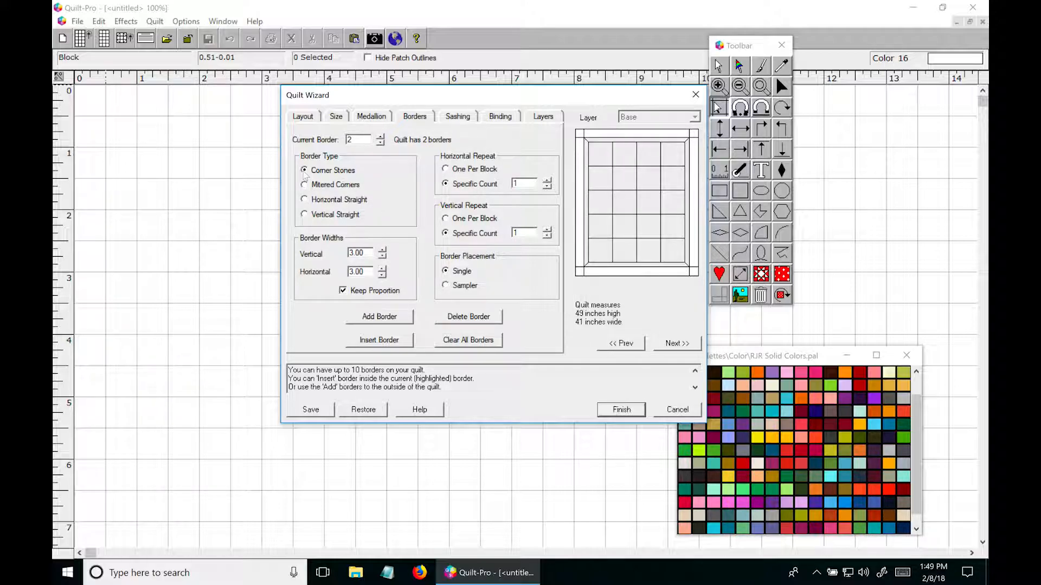
{"action": "left_click", "coordinate": [372, 252]}
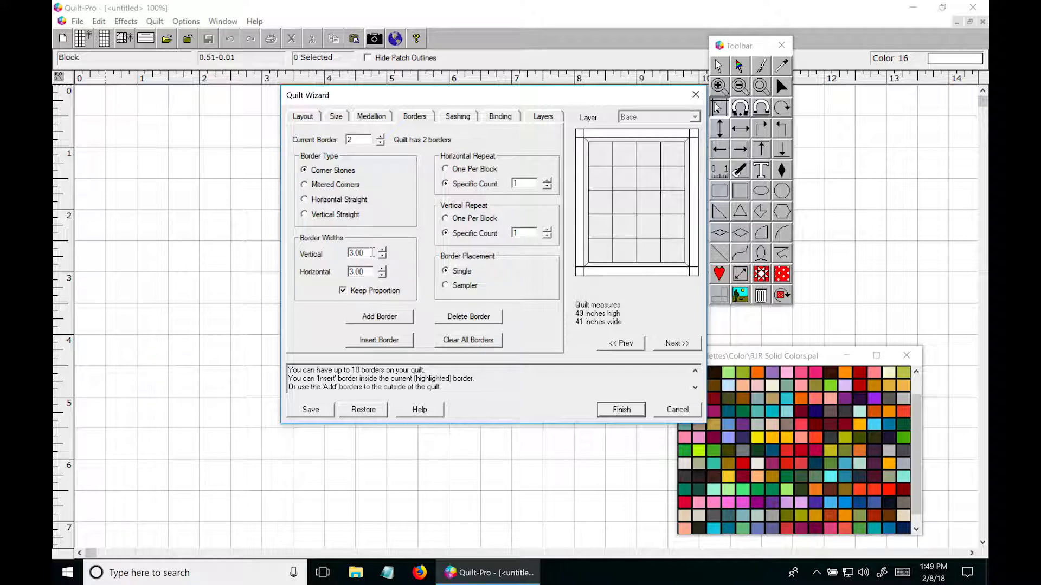
Enable layers for the quilt, make the Stencils layer visible along with Base, and generate the quilt.
{"action": "left_click", "coordinate": [542, 118]}
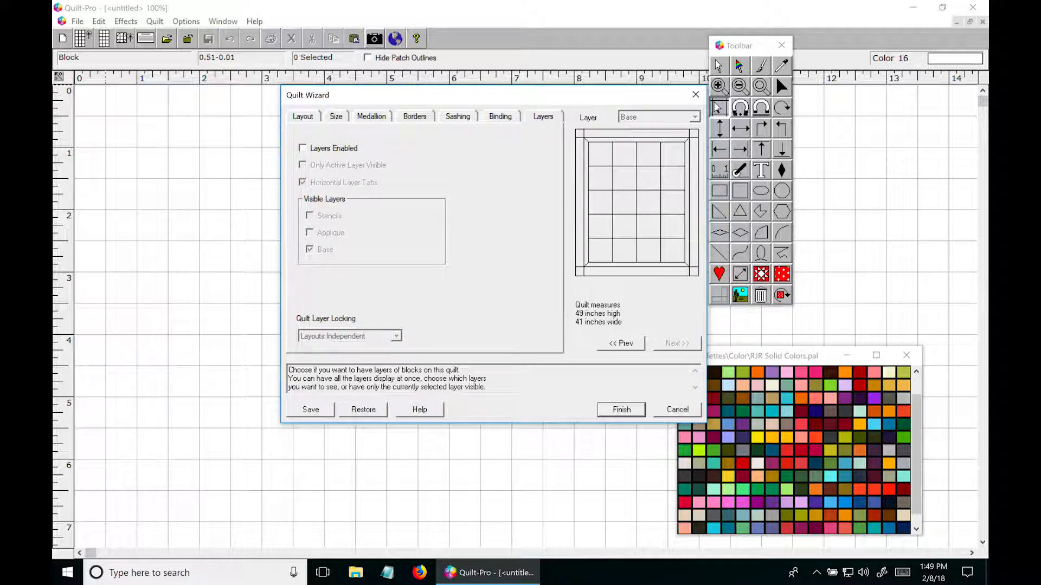
{"action": "left_click", "coordinate": [302, 148]}
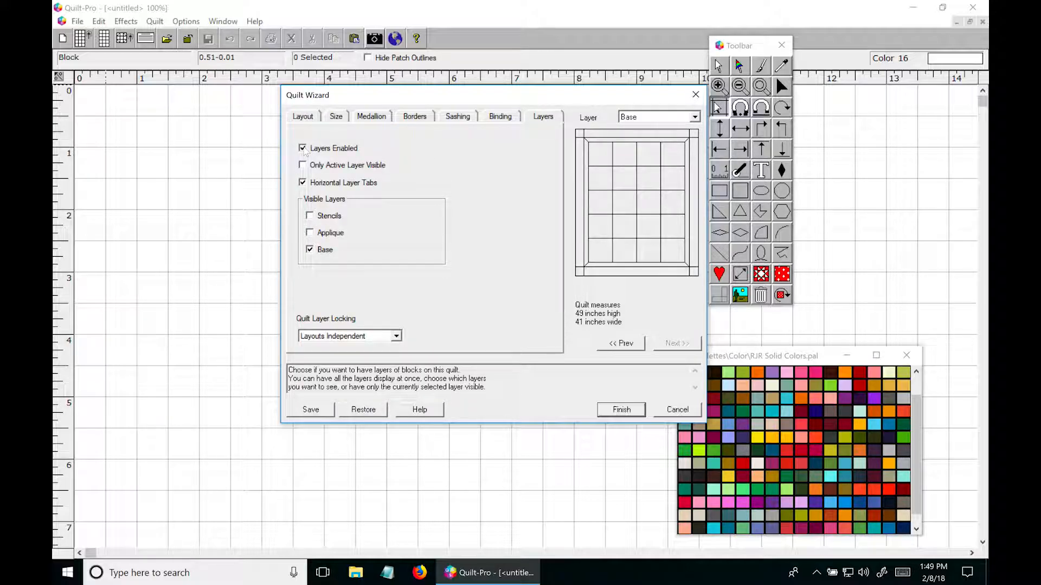
{"action": "left_click", "coordinate": [314, 219]}
{"action": "left_click", "coordinate": [616, 410]}
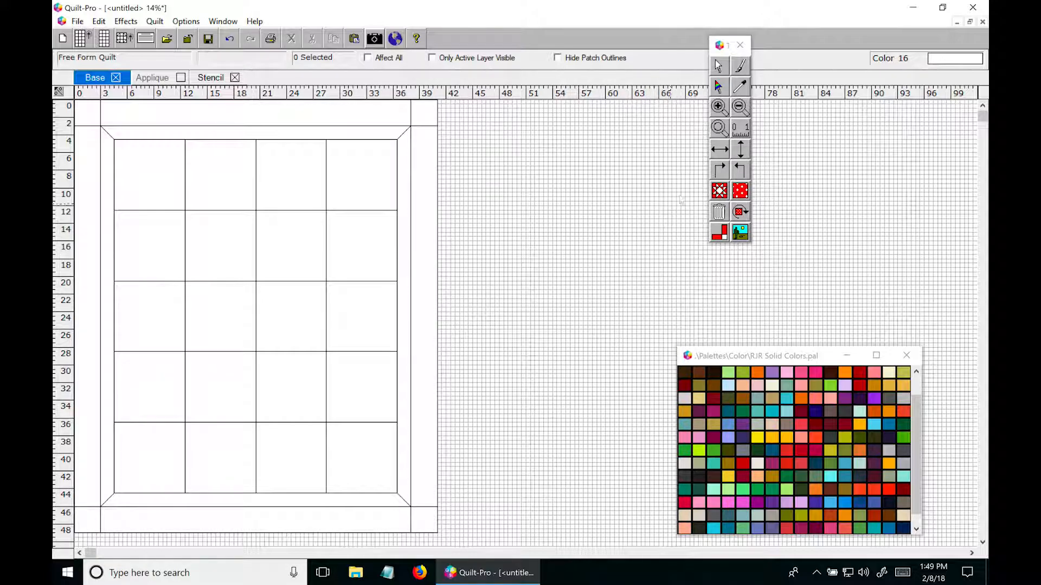
Fill the base layer's blocks with the Two Triangles block from the Basic category of the block library.
{"action": "left_click", "coordinate": [719, 191]}
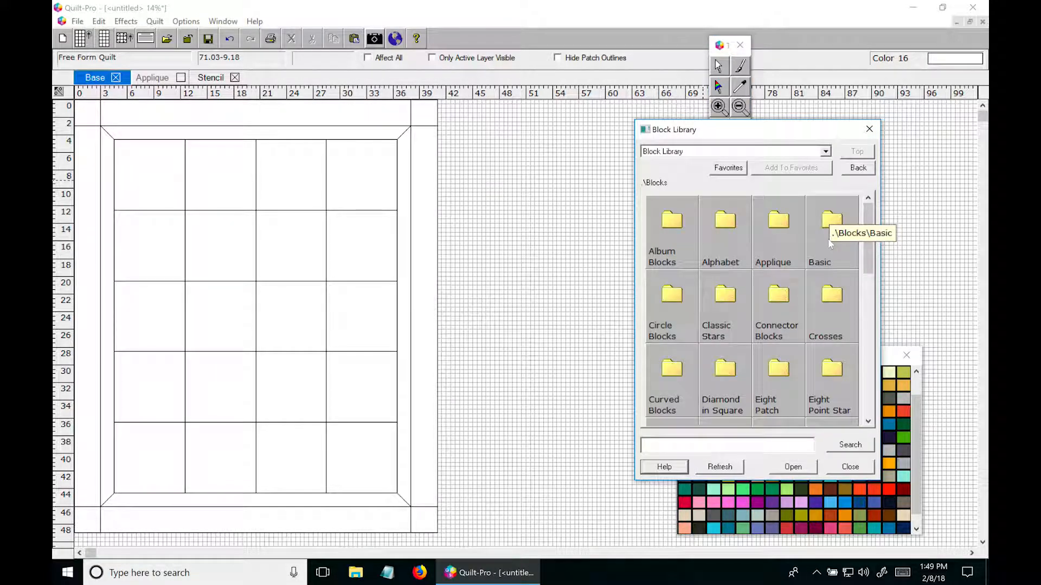
{"action": "double_click", "coordinate": [829, 242]}
{"action": "left_click_drag", "start_coordinate": [866, 244], "coordinate": [866, 348]}
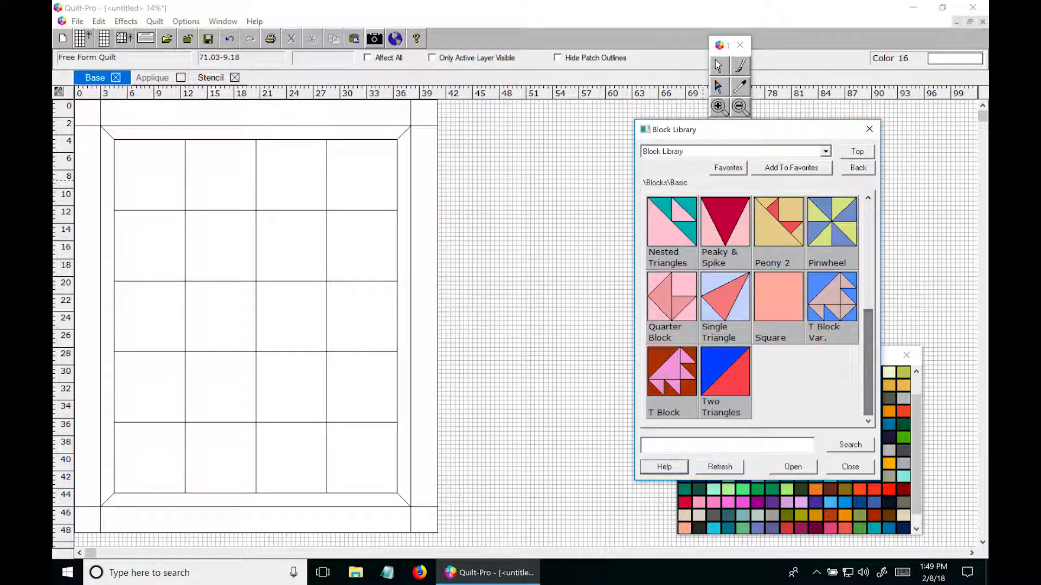
{"action": "left_click", "coordinate": [731, 369]}
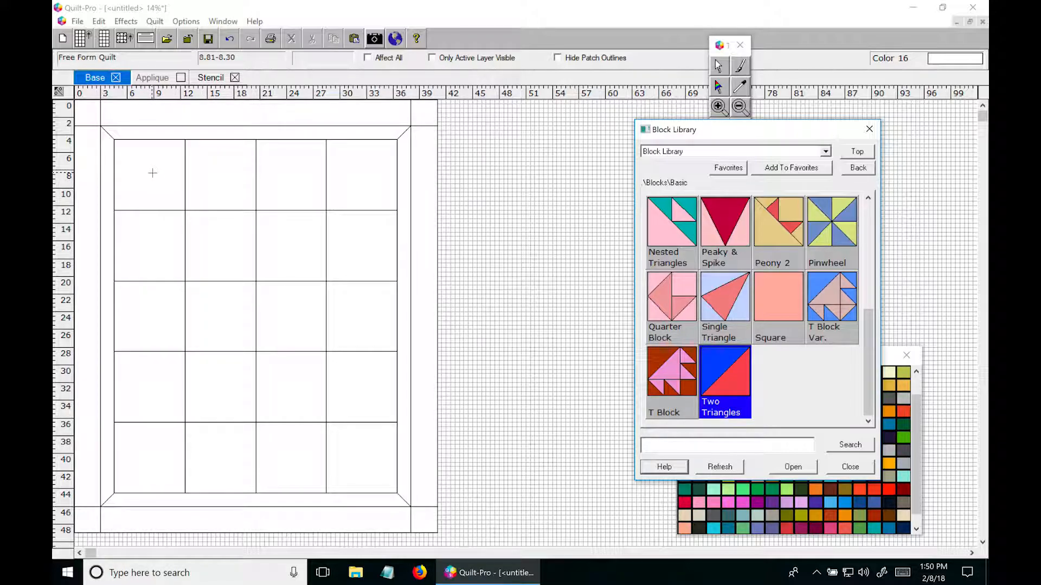
{"action": "left_click", "coordinate": [152, 173]}
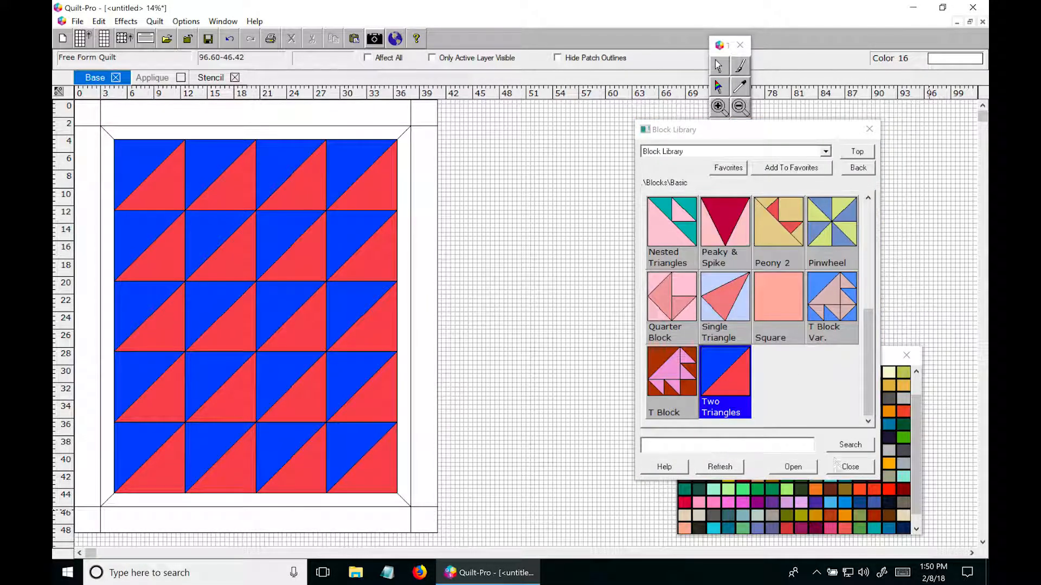
{"action": "left_click", "coordinate": [850, 467]}
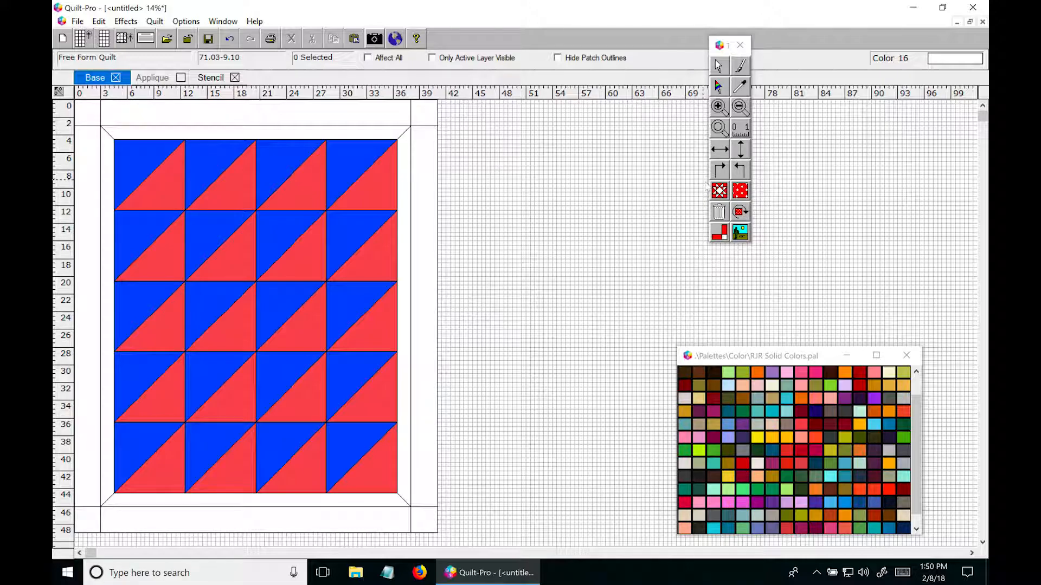
Turn on Affect All and recolor the red triangles in every block with yellow Color 118.
{"action": "left_click", "coordinate": [718, 87]}
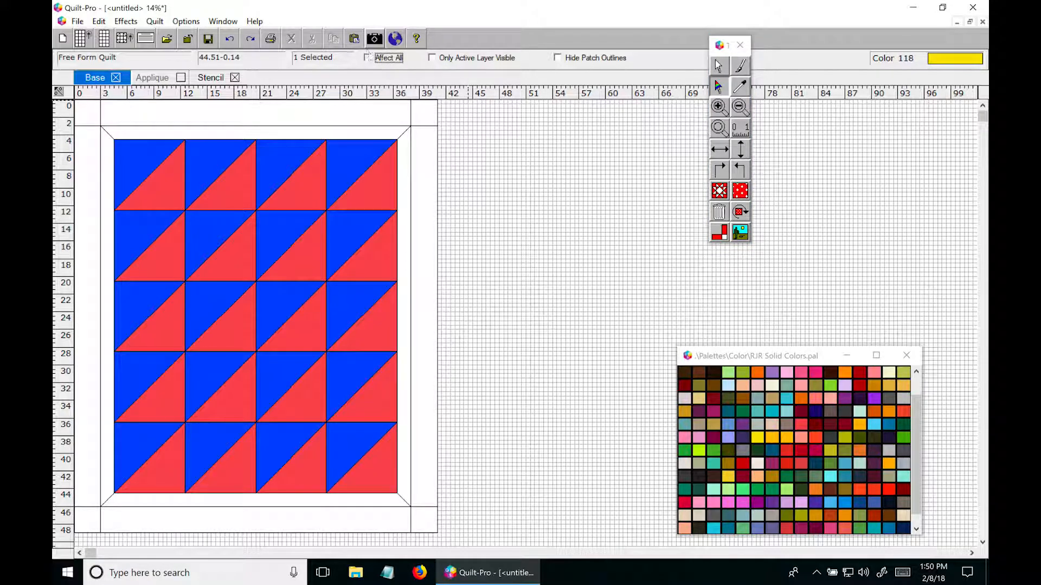
{"action": "left_click", "coordinate": [368, 58]}
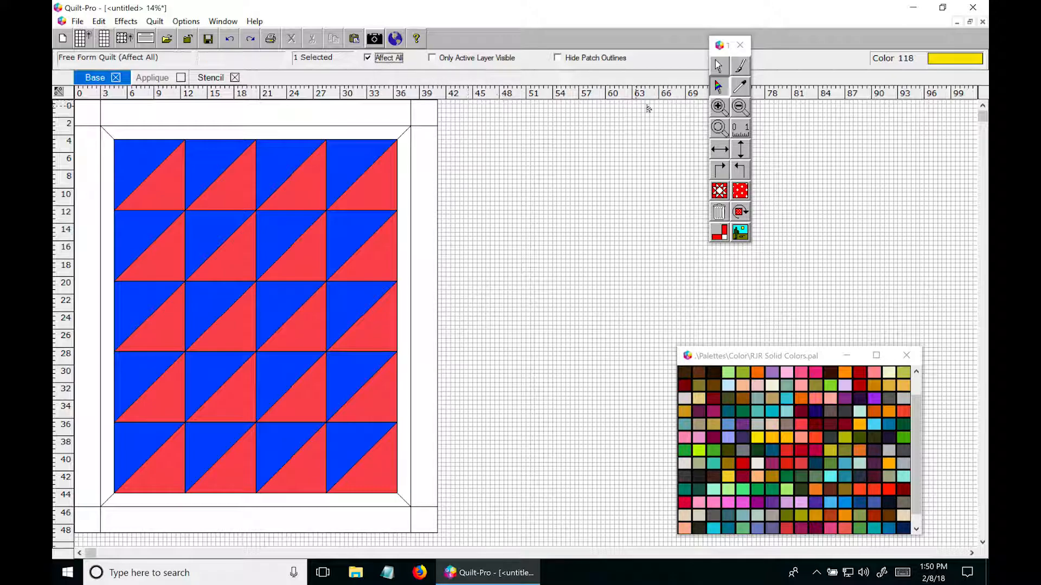
{"action": "left_click", "coordinate": [719, 87]}
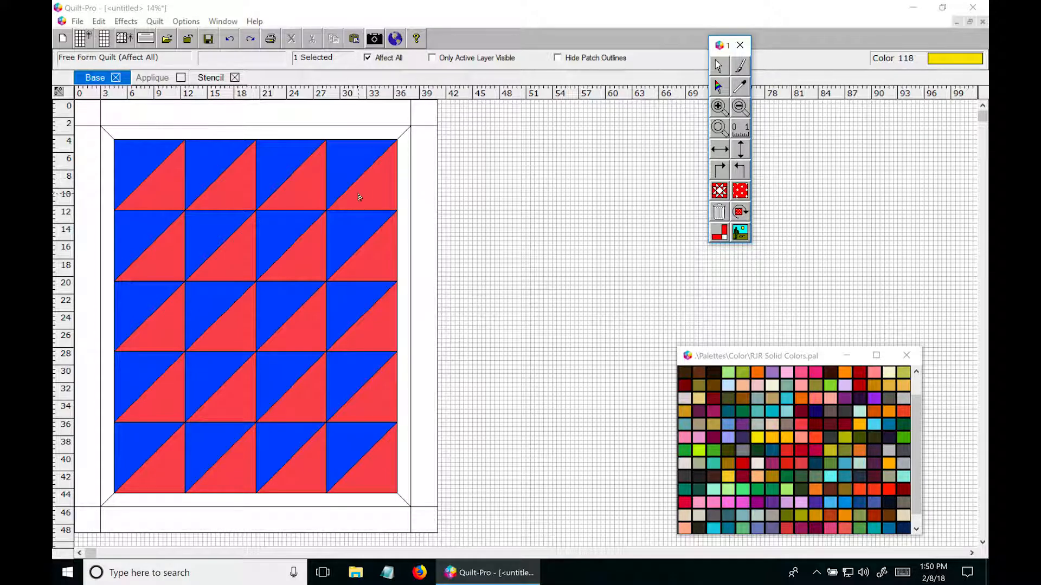
{"action": "left_click", "coordinate": [363, 193]}
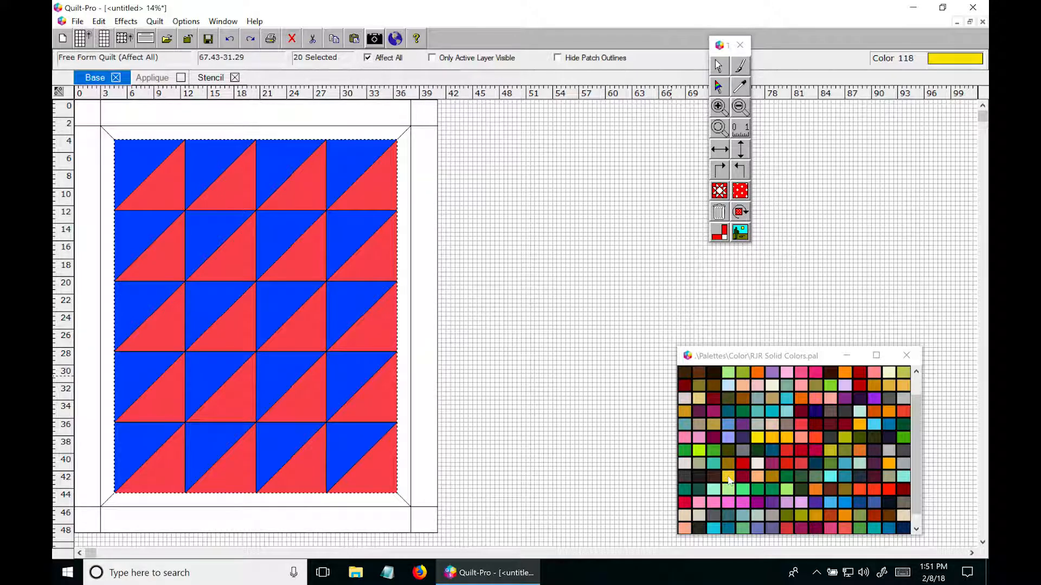
{"action": "left_click", "coordinate": [728, 477]}
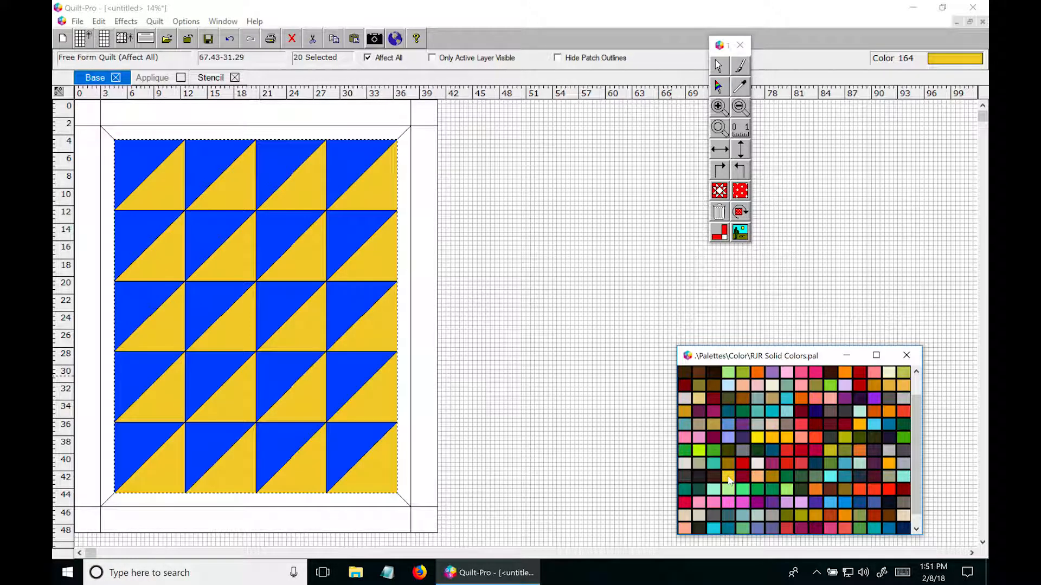
{"action": "left_click", "coordinate": [759, 441]}
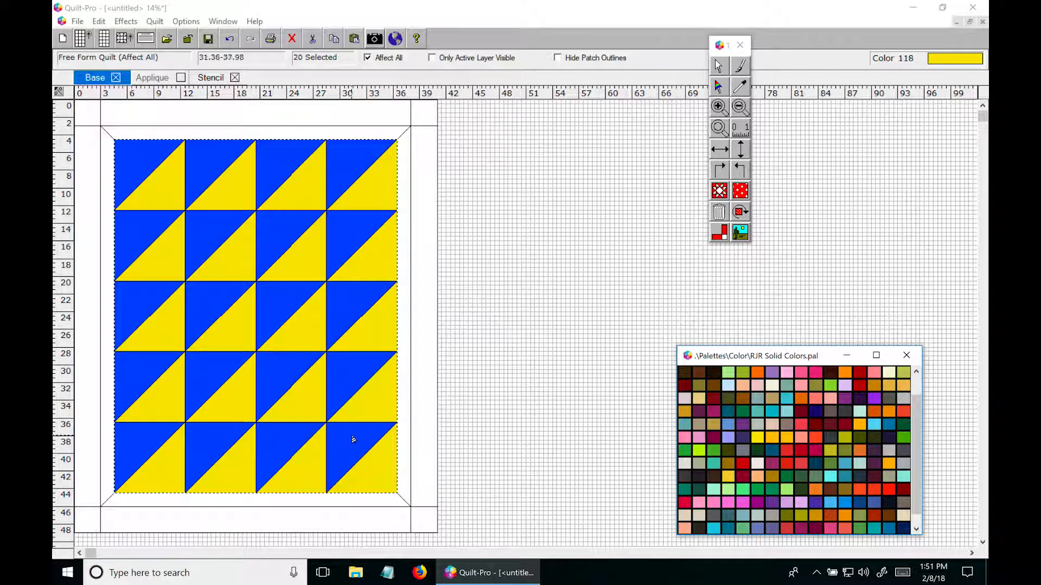
Sample the blue from a block triangle and paint the outer border's vertical and horizontal strips with it.
{"action": "left_click", "coordinate": [741, 88]}
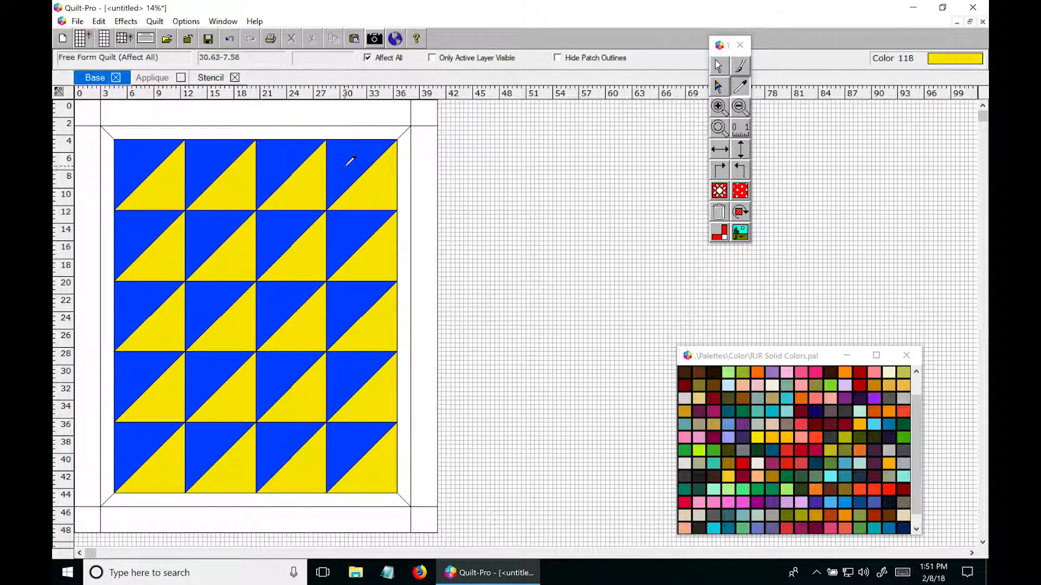
{"action": "left_click", "coordinate": [347, 163]}
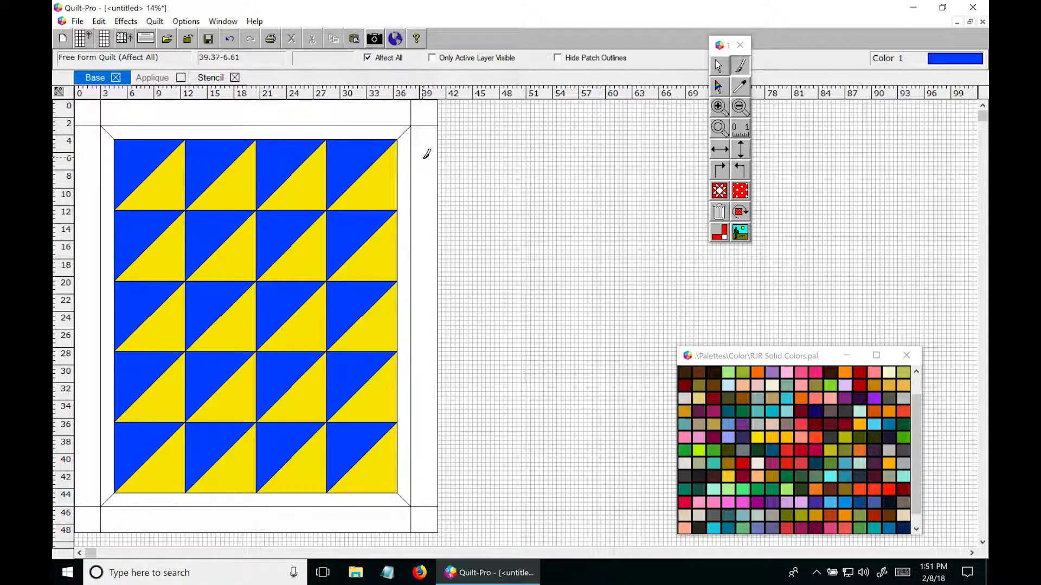
{"action": "left_click", "coordinate": [424, 157]}
{"action": "left_click", "coordinate": [389, 108]}
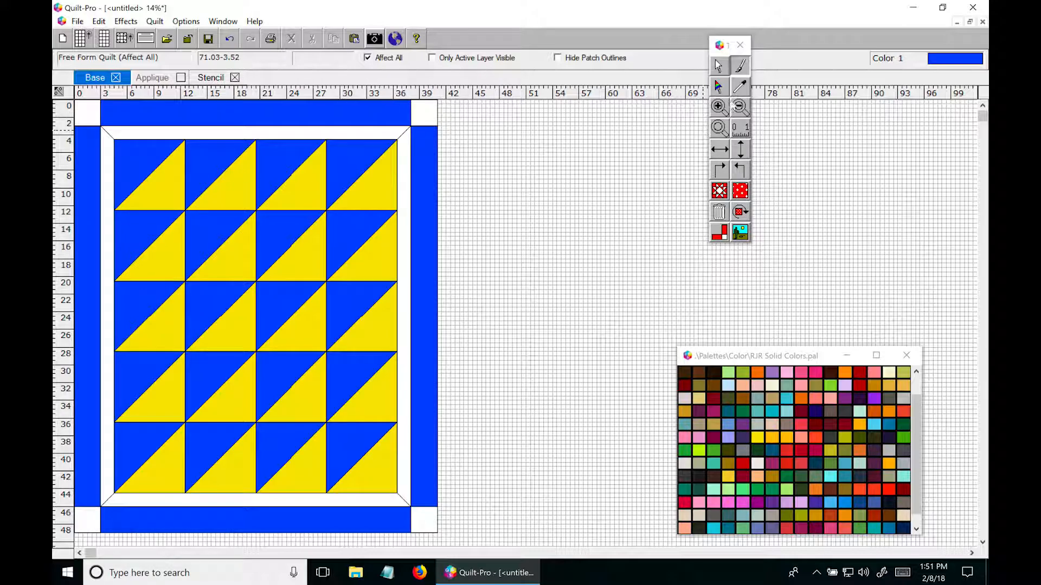
Sample the yellow from a block triangle and paint the inner mitered border and the outer corner stones with it.
{"action": "left_click", "coordinate": [742, 89]}
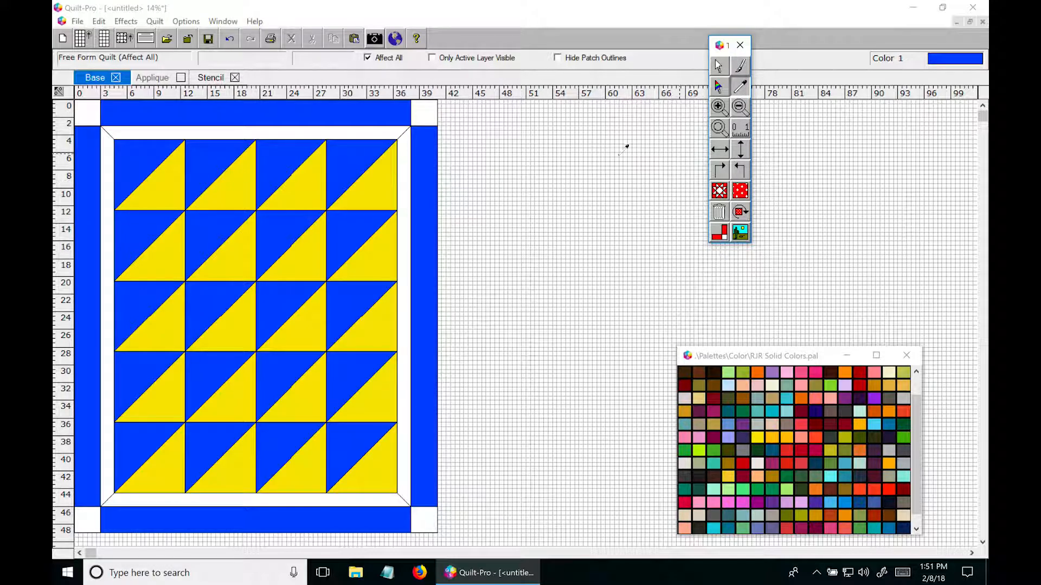
{"action": "left_click", "coordinate": [376, 188]}
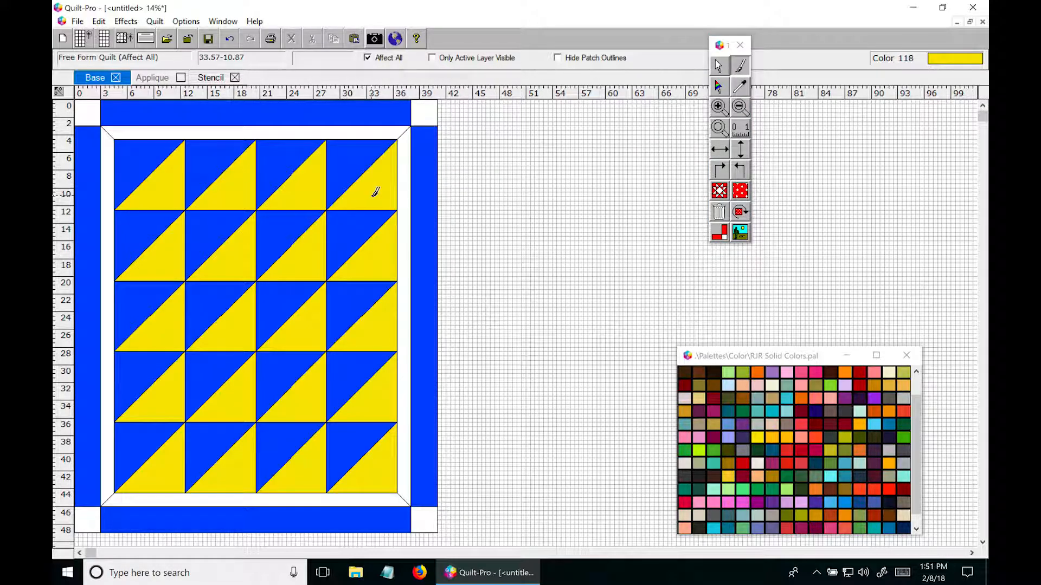
{"action": "left_click", "coordinate": [409, 149]}
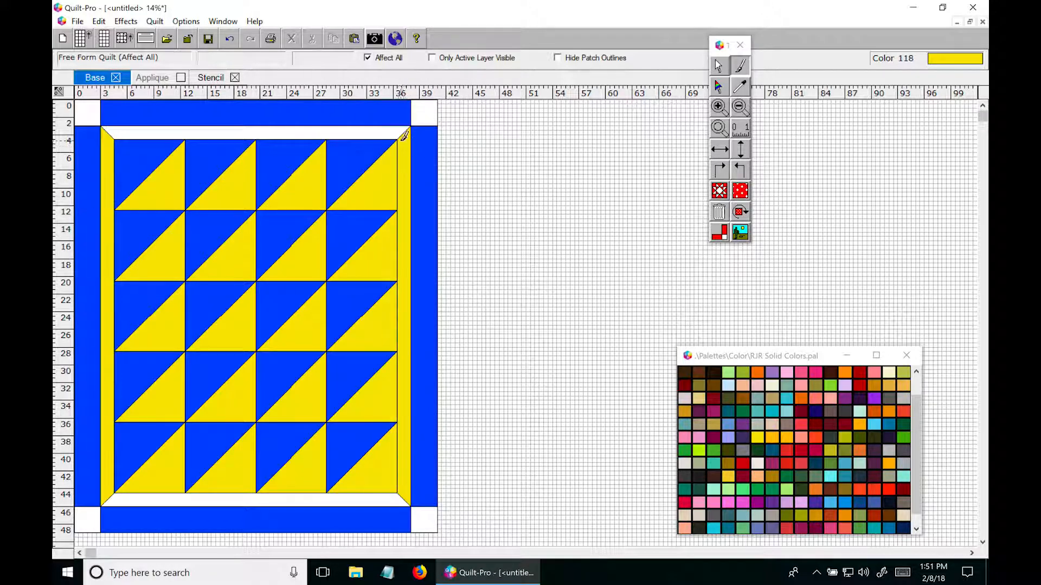
{"action": "left_click", "coordinate": [407, 131]}
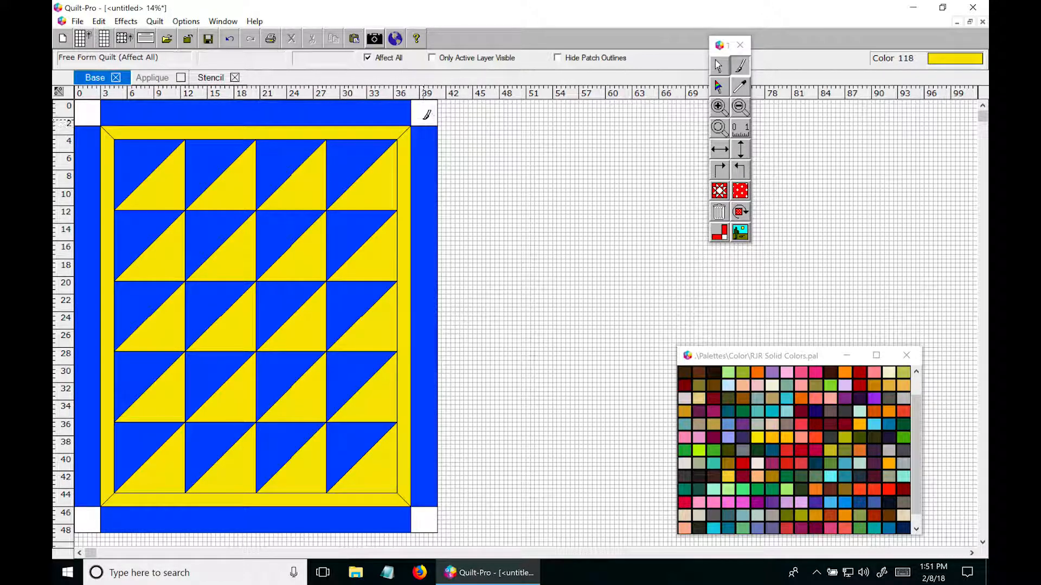
{"action": "left_click", "coordinate": [426, 114]}
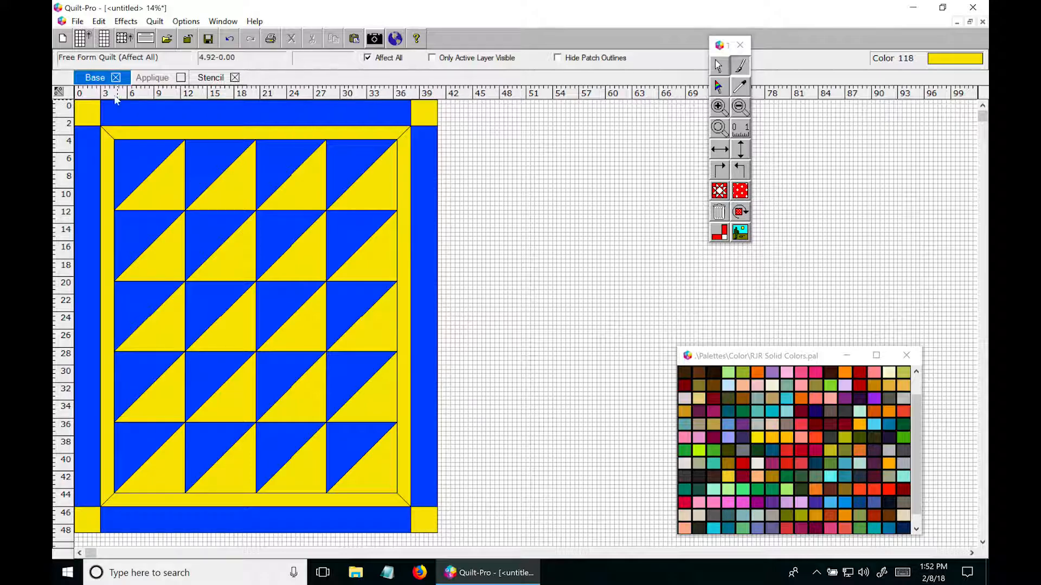
On the Stencil layer, place the Flower 01 block from the library's Quilting Stencils category over the quilt's first block.
{"action": "left_click", "coordinate": [212, 78]}
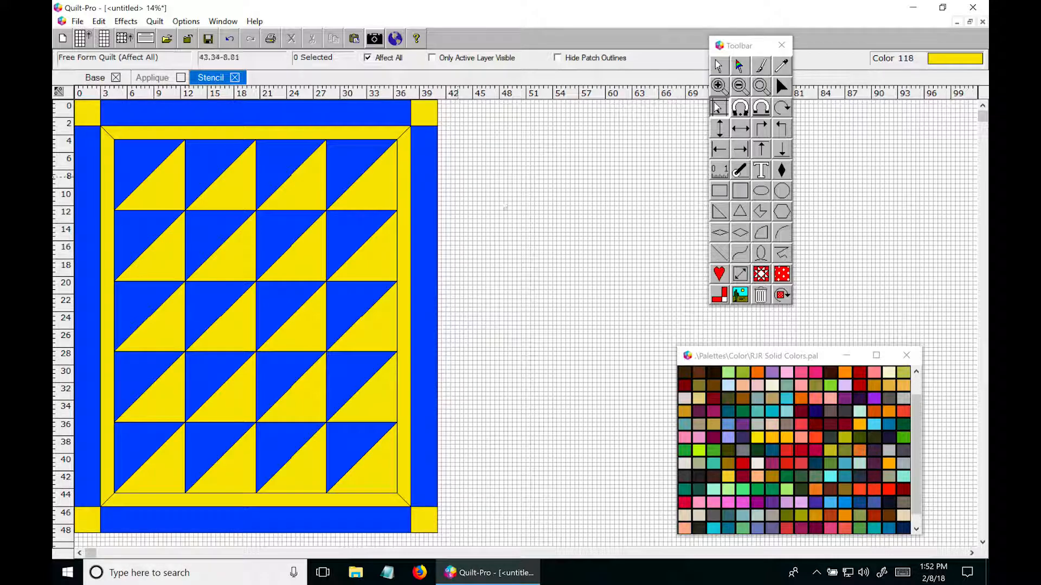
{"action": "left_click", "coordinate": [760, 274]}
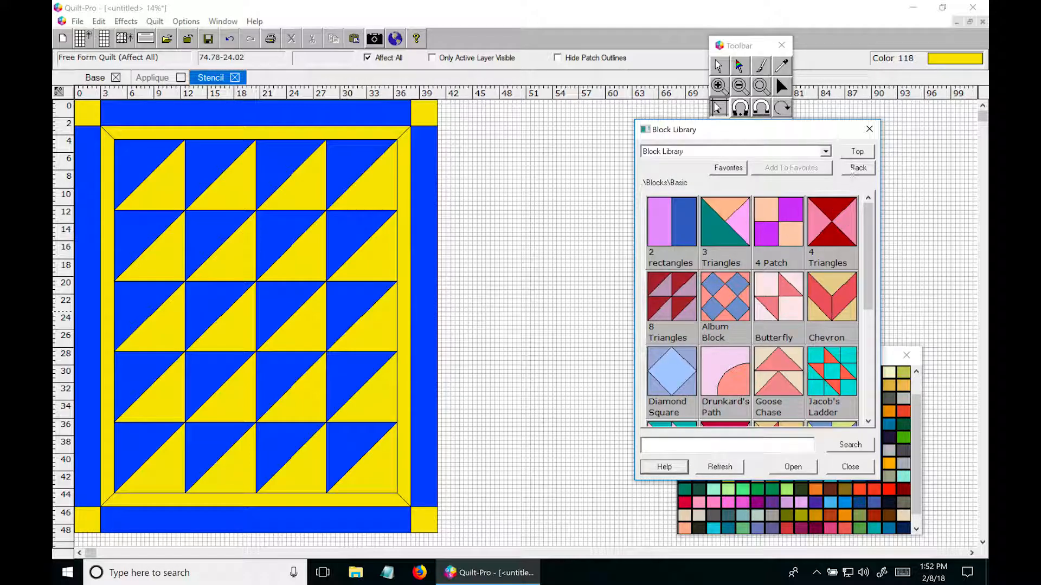
{"action": "left_click", "coordinate": [856, 153]}
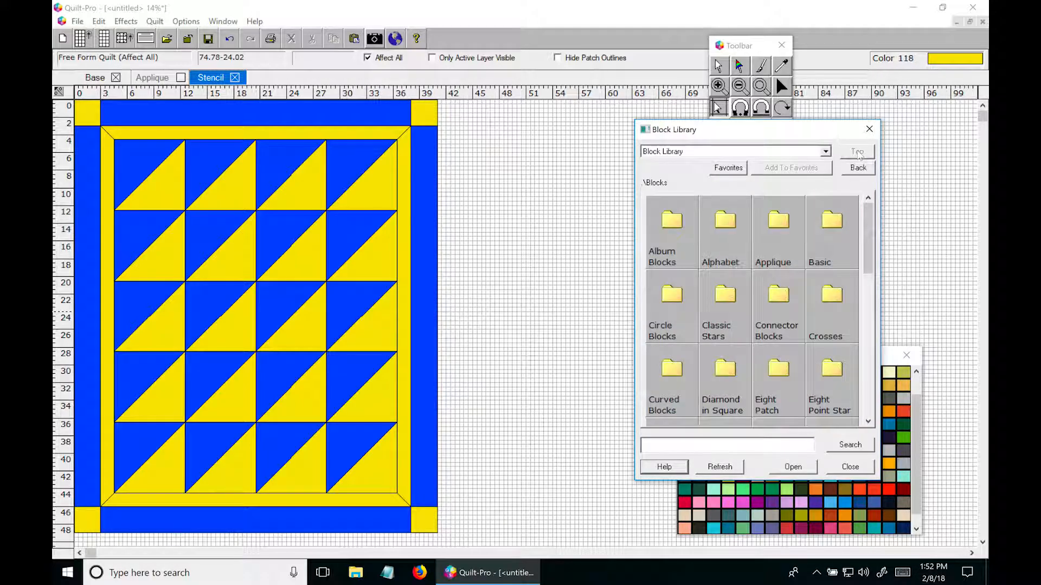
{"action": "left_click_drag", "start_coordinate": [868, 222], "coordinate": [859, 366]}
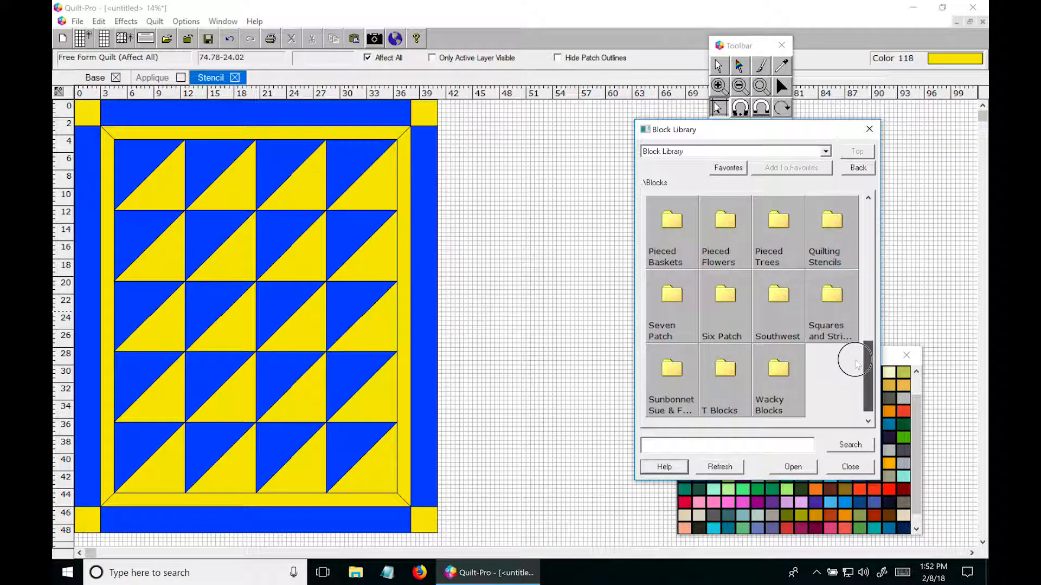
{"action": "double_click", "coordinate": [831, 245]}
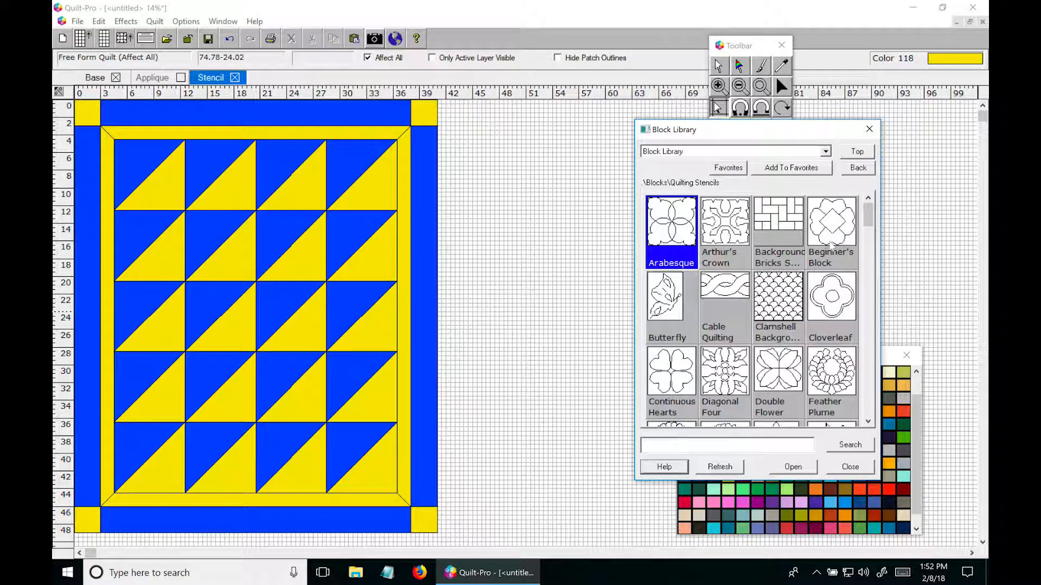
{"action": "left_click_drag", "start_coordinate": [869, 219], "coordinate": [870, 239]}
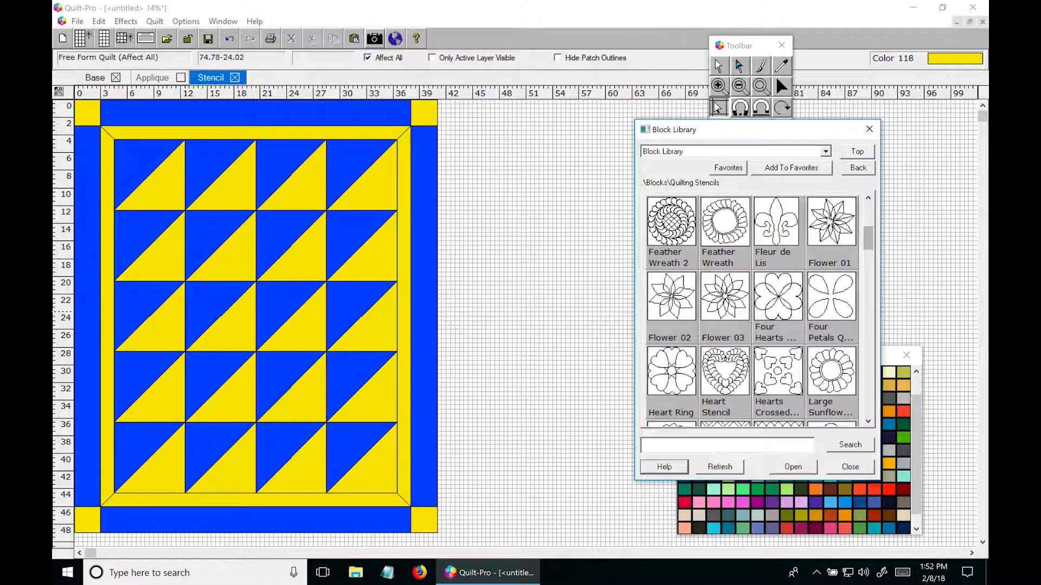
{"action": "left_click", "coordinate": [834, 229]}
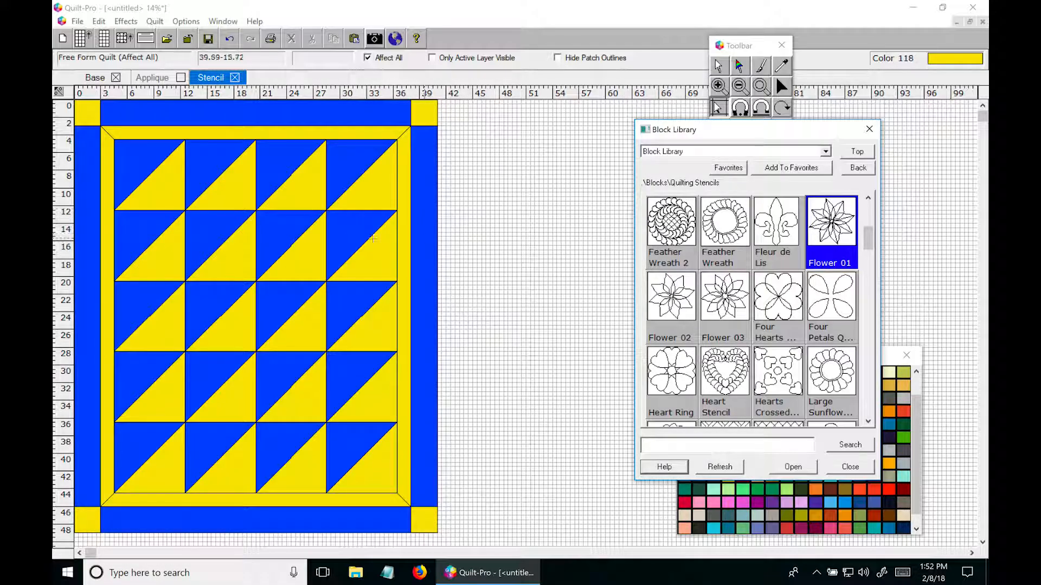
{"action": "left_click", "coordinate": [149, 174]}
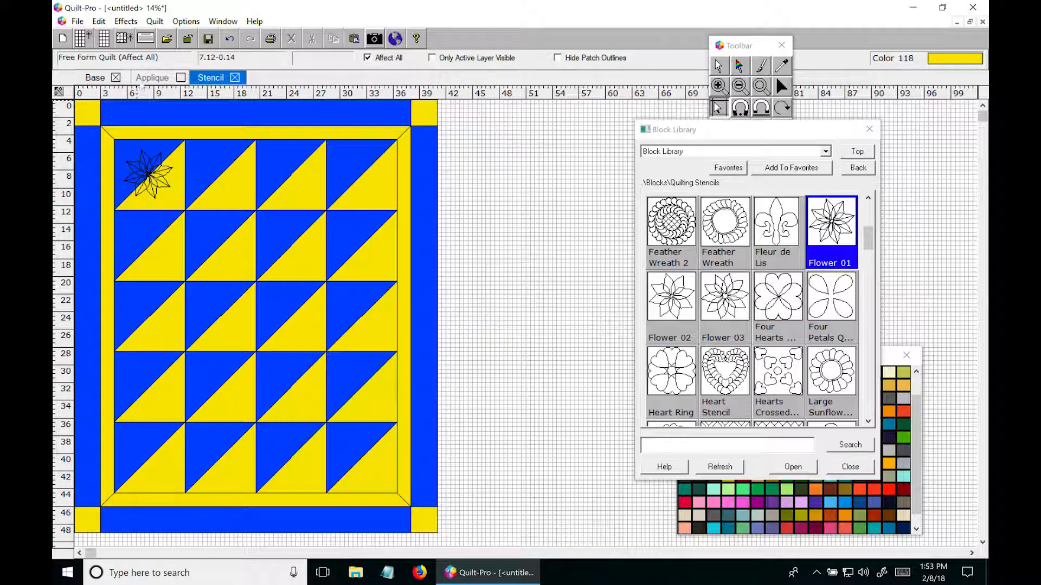
Set the quilt layer locking to Layouts Locked in the Quilt Wizard and apply it.
{"action": "left_click", "coordinate": [161, 22]}
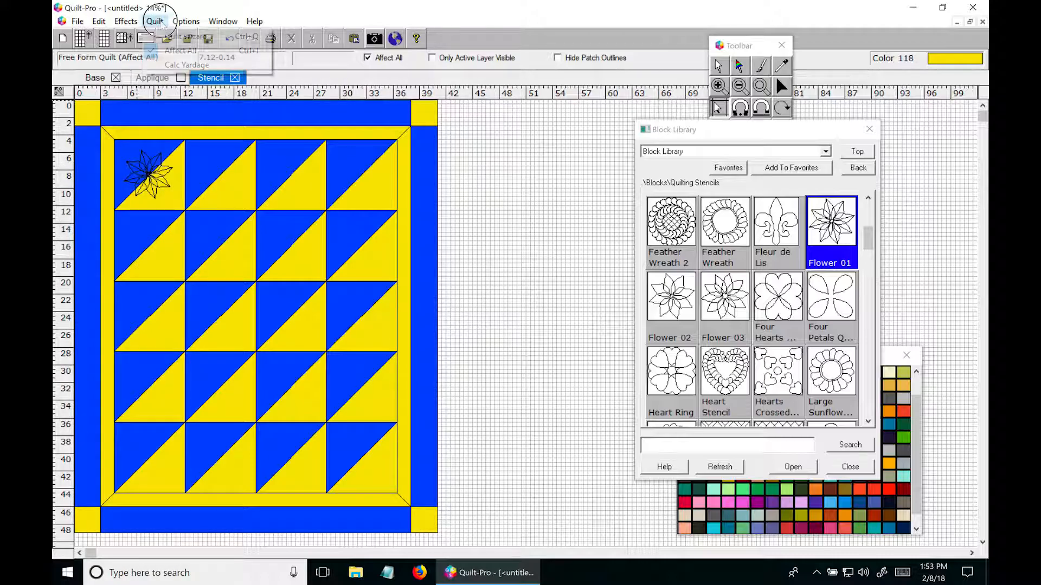
{"action": "left_click", "coordinate": [179, 37]}
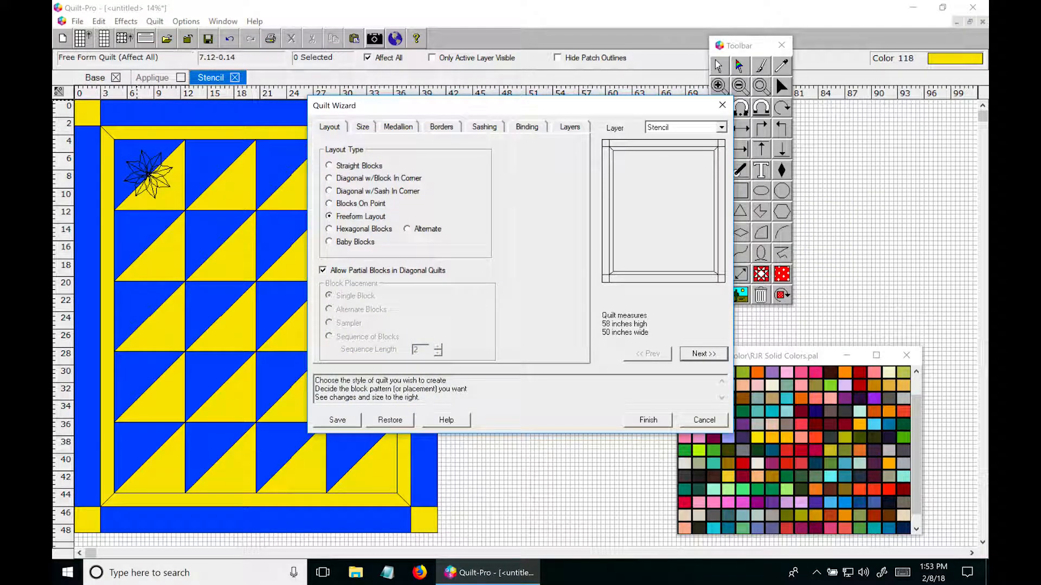
{"action": "left_click", "coordinate": [570, 128]}
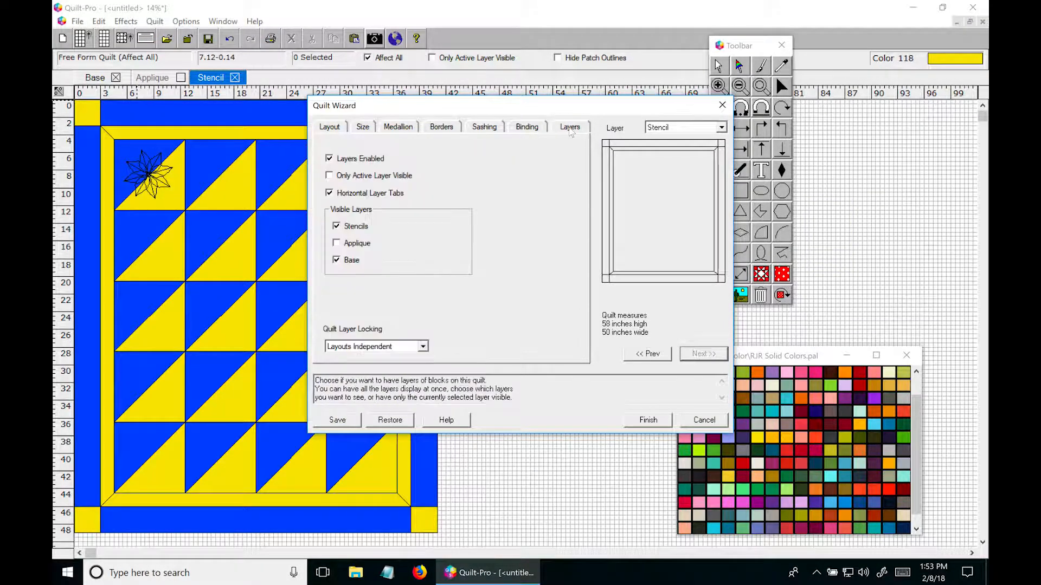
{"action": "left_click", "coordinate": [423, 347]}
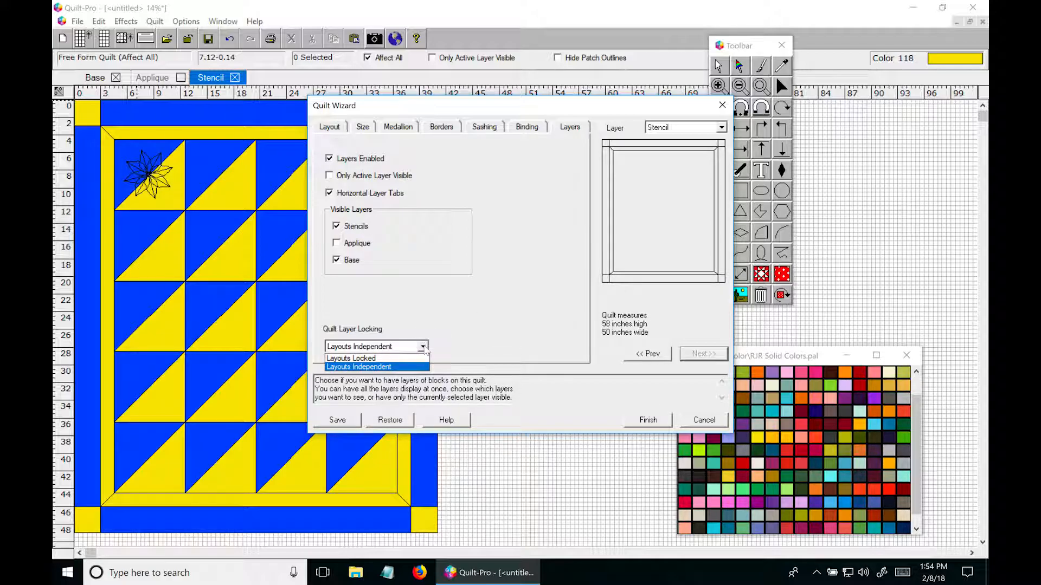
{"action": "left_click", "coordinate": [382, 360]}
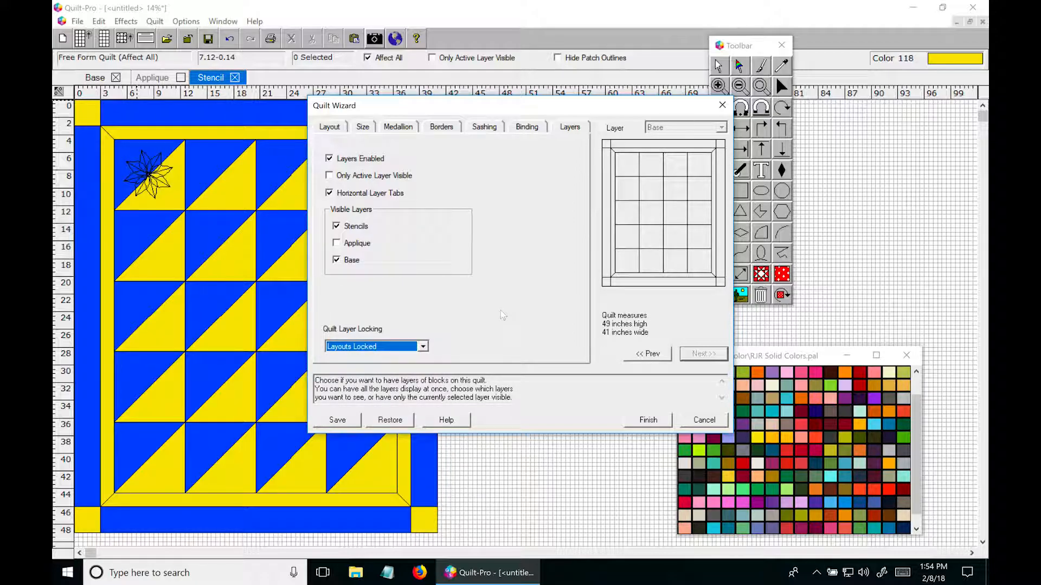
{"action": "left_click", "coordinate": [651, 423]}
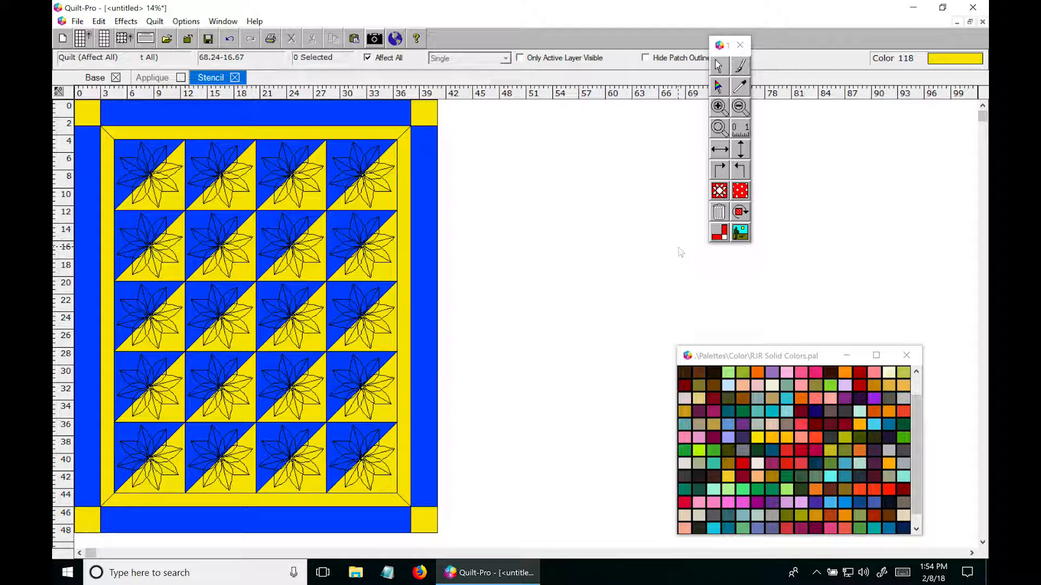
Fill every block with the Four Hearts quilting stencil and replace it with the double-ringed Large Sunflower stencil.
{"action": "left_click", "coordinate": [718, 192]}
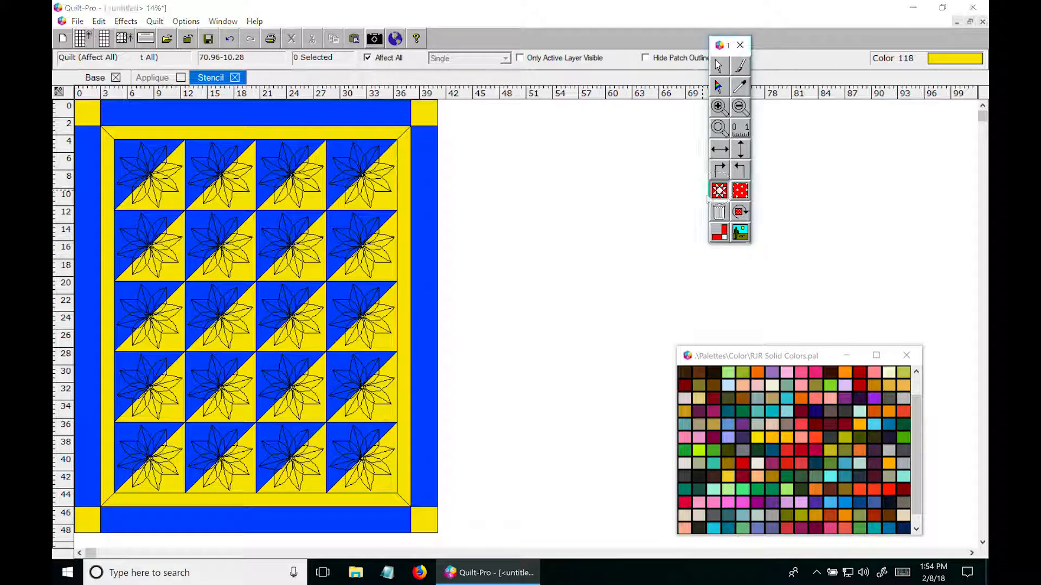
{"action": "left_click_drag", "start_coordinate": [865, 215], "coordinate": [870, 249]}
{"action": "left_click", "coordinate": [778, 222]}
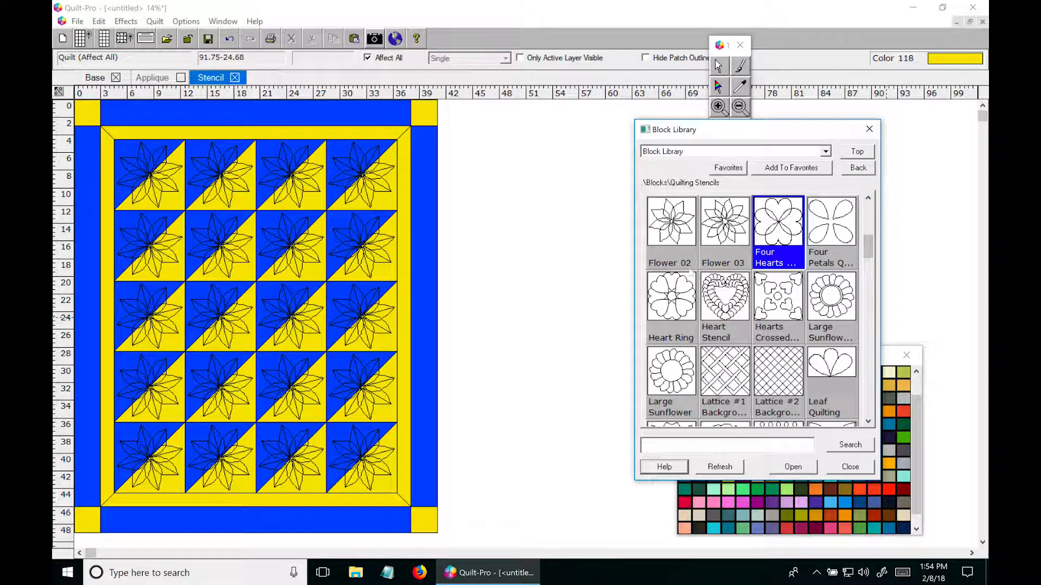
{"action": "left_click", "coordinate": [143, 176], "text": "ctrl"}
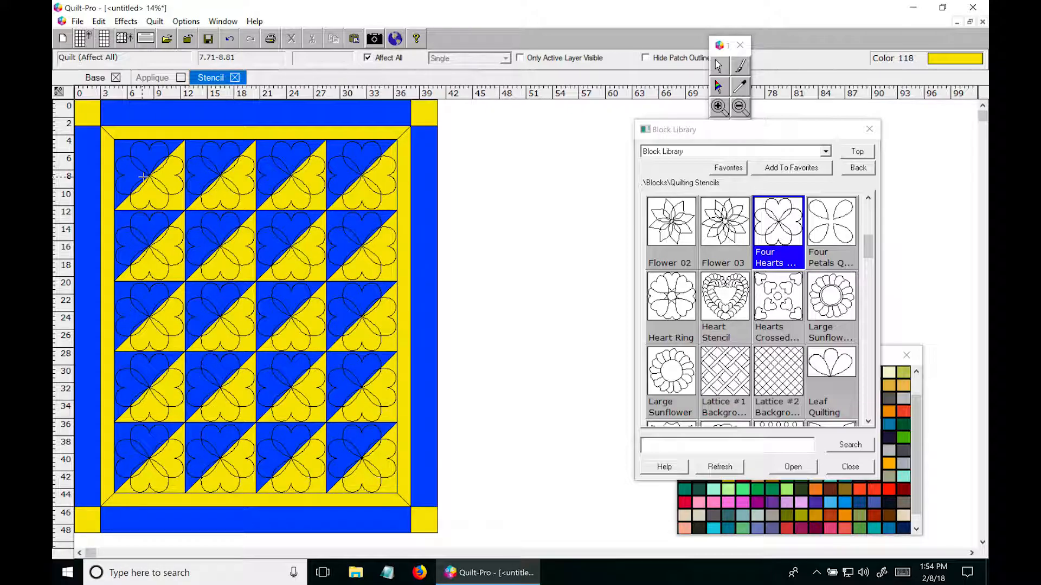
{"action": "left_click", "coordinate": [831, 303]}
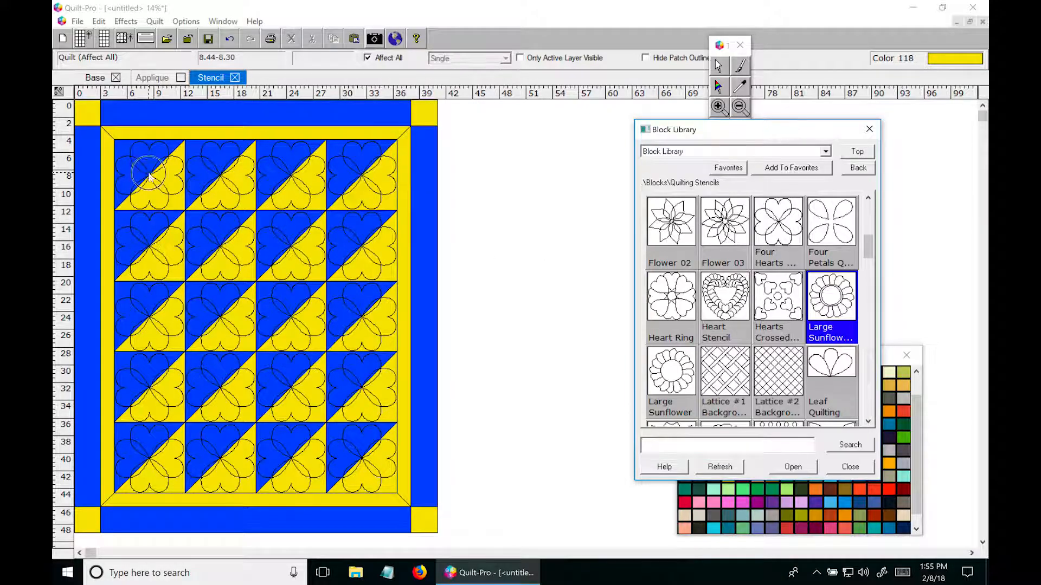
{"action": "left_click", "coordinate": [149, 174], "text": "ctrl"}
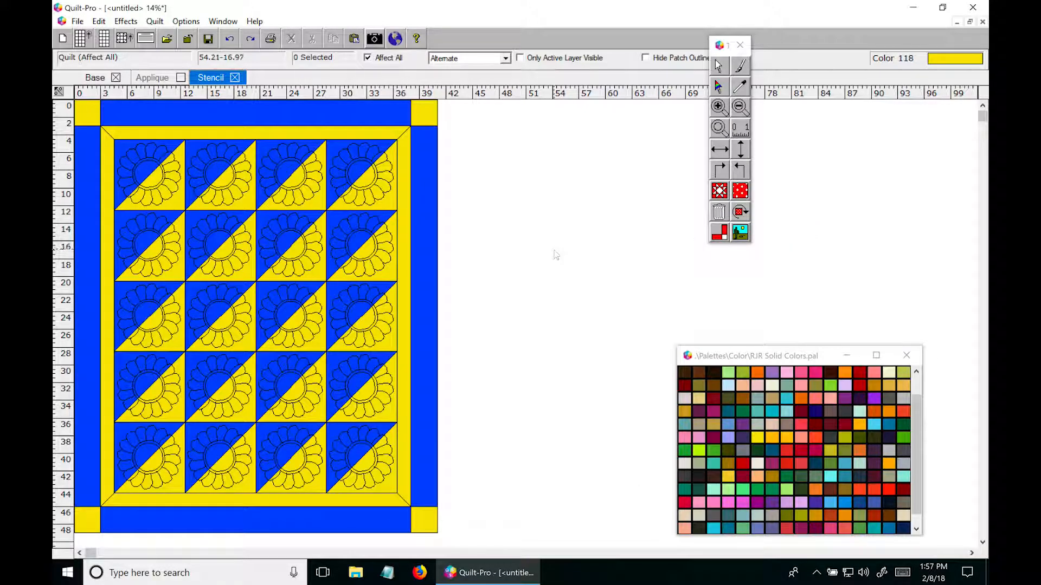
Apply the Braided Diamond border stencil to the outer border, fitted one per block both vertically and horizontally.
{"action": "left_click", "coordinate": [717, 236]}
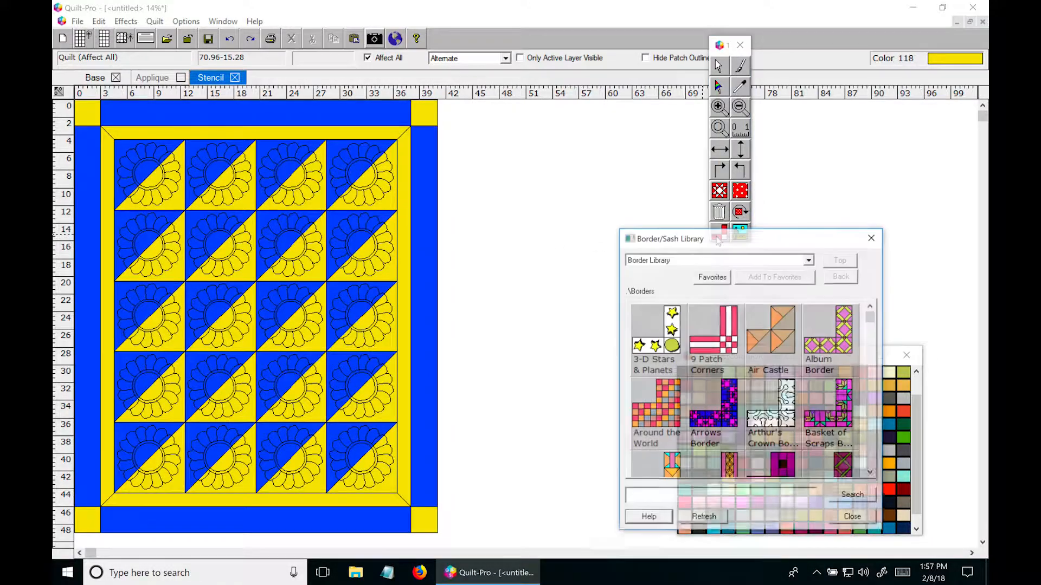
{"action": "left_click_drag", "start_coordinate": [747, 242], "coordinate": [708, 148]}
{"action": "left_click_drag", "start_coordinate": [833, 224], "coordinate": [835, 242]}
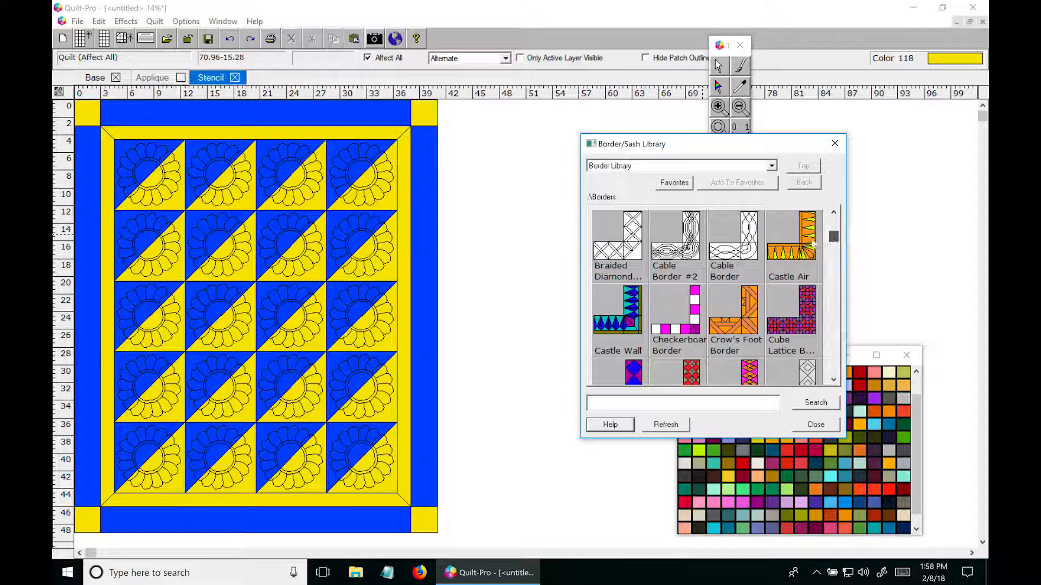
{"action": "left_click", "coordinate": [631, 259]}
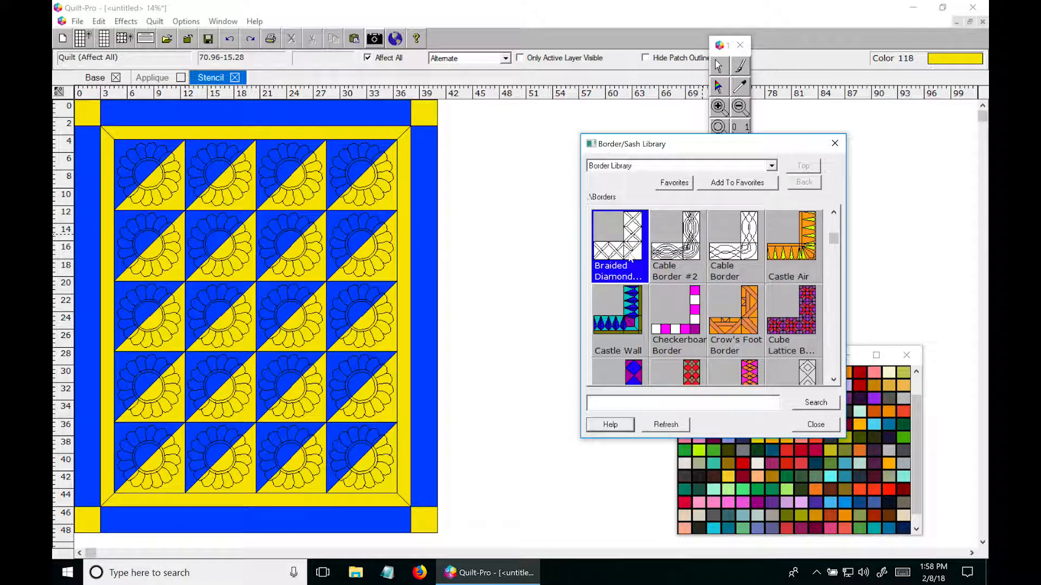
{"action": "left_click", "coordinate": [426, 276]}
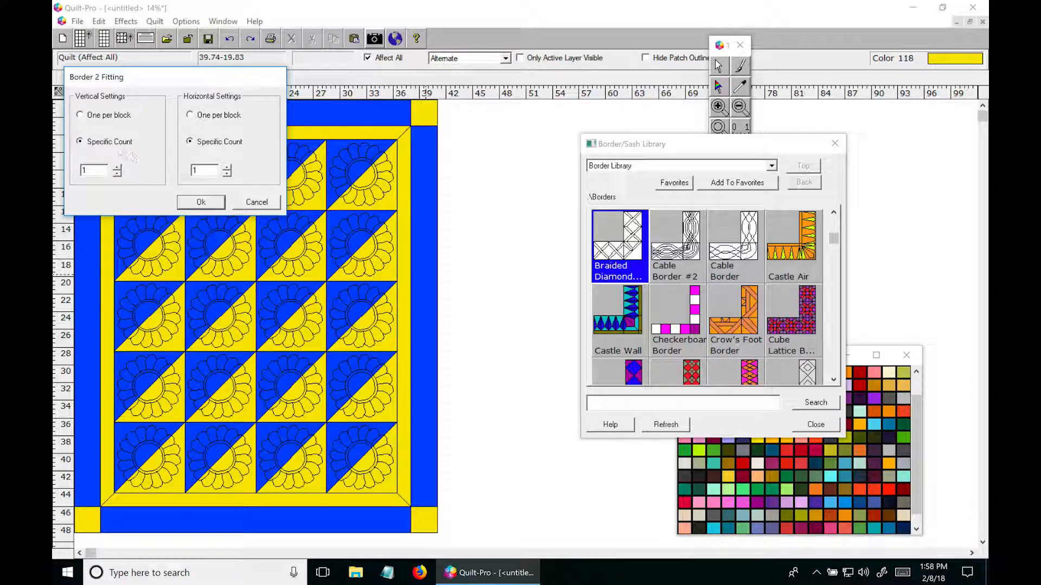
{"action": "left_click", "coordinate": [81, 115]}
{"action": "left_click", "coordinate": [189, 115]}
{"action": "left_click", "coordinate": [206, 203]}
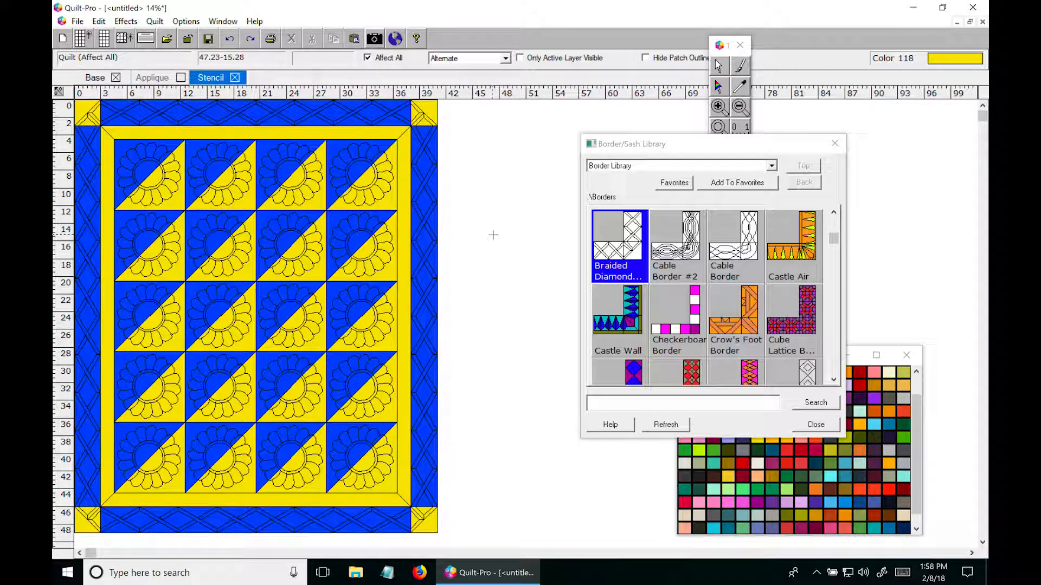
Replace the outer border's stencil with the uncolored Double Tongs design, fitted one per block, and close the border library.
{"action": "left_click", "coordinate": [835, 377]}
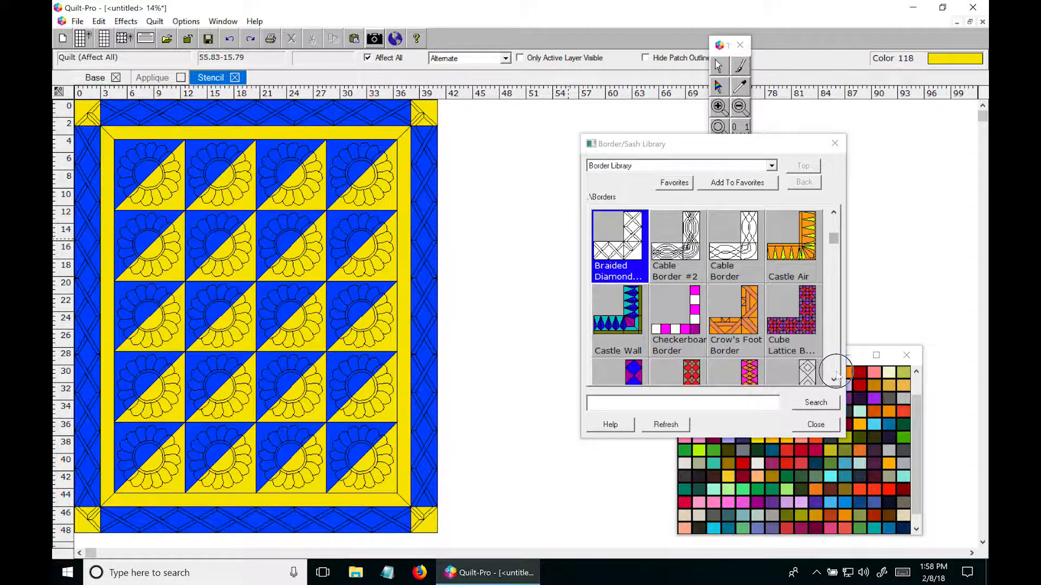
{"action": "left_click", "coordinate": [836, 378]}
{"action": "left_click", "coordinate": [835, 378]}
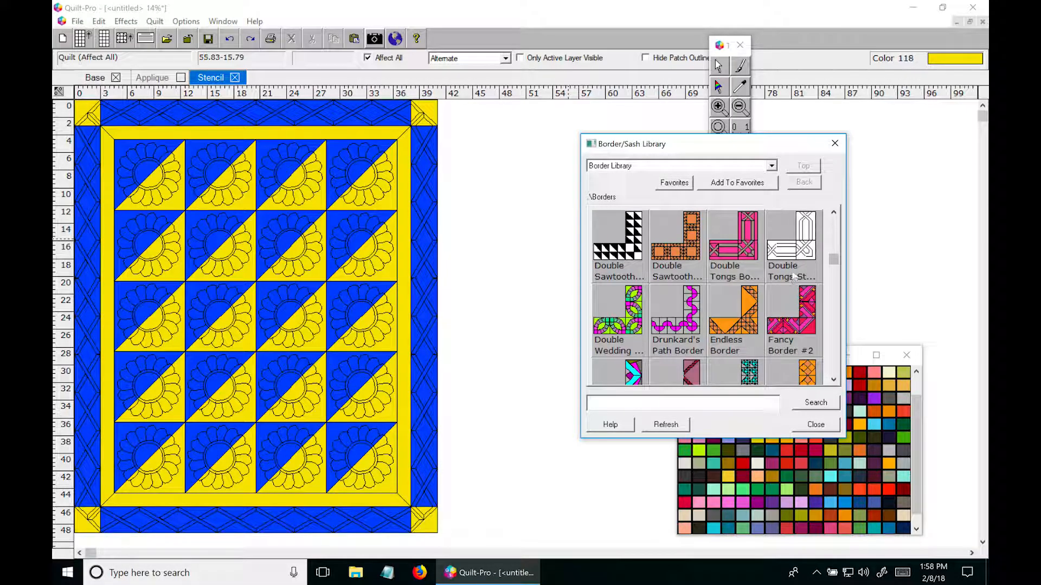
{"action": "left_click", "coordinate": [794, 274]}
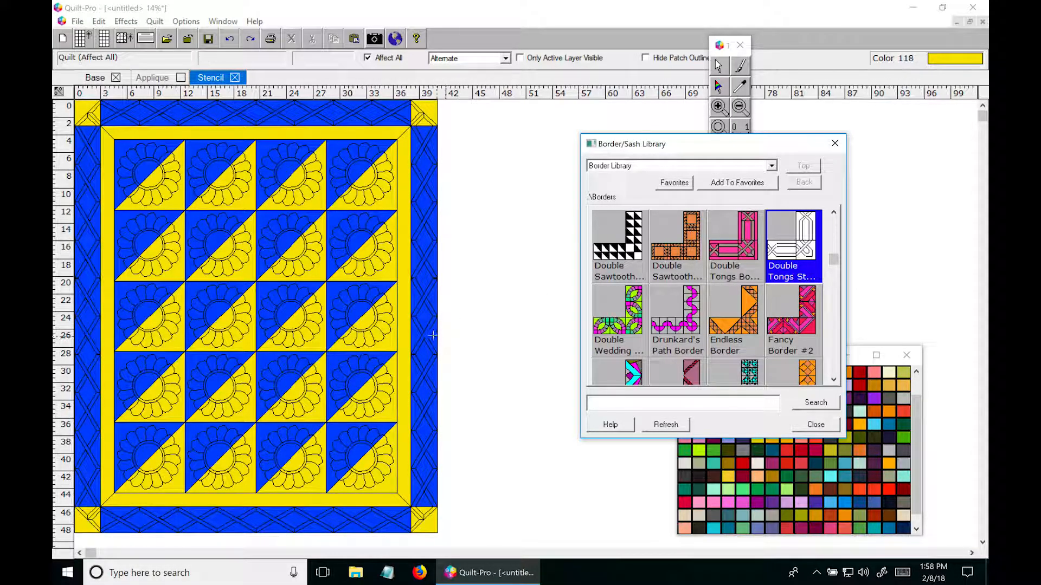
{"action": "left_click", "coordinate": [427, 334]}
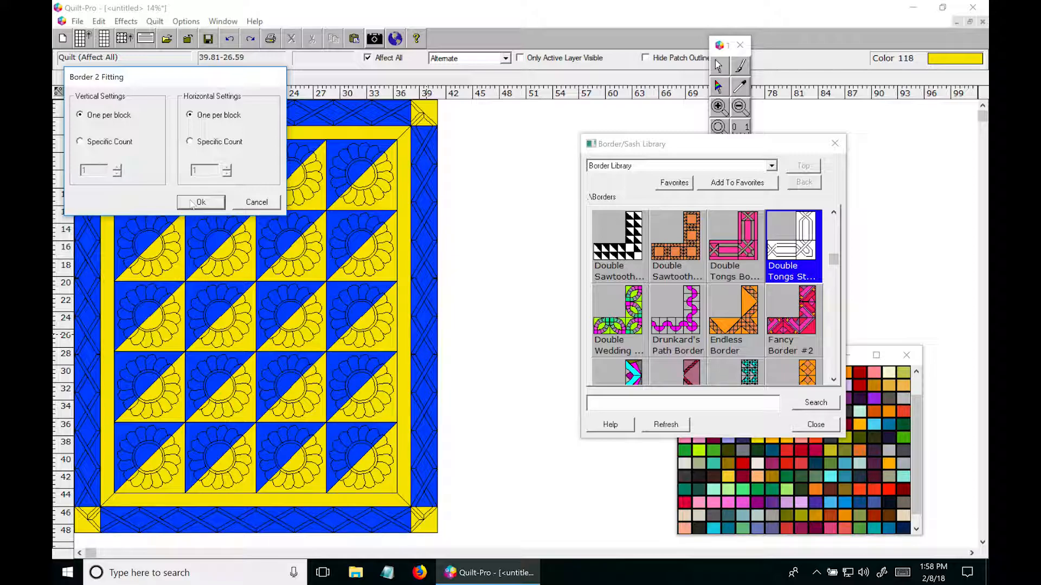
{"action": "left_click", "coordinate": [191, 203]}
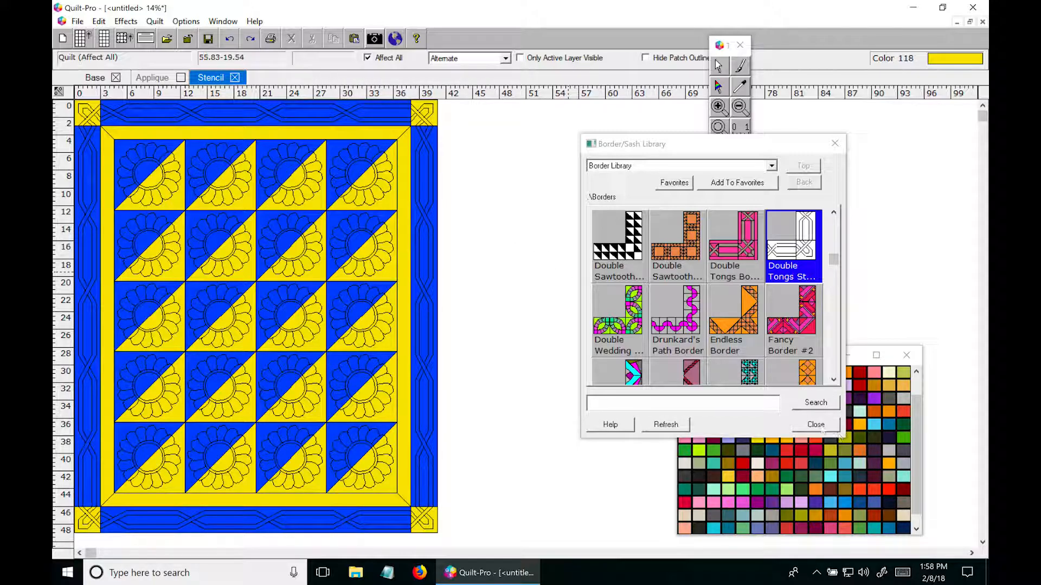
{"action": "left_click", "coordinate": [817, 425]}
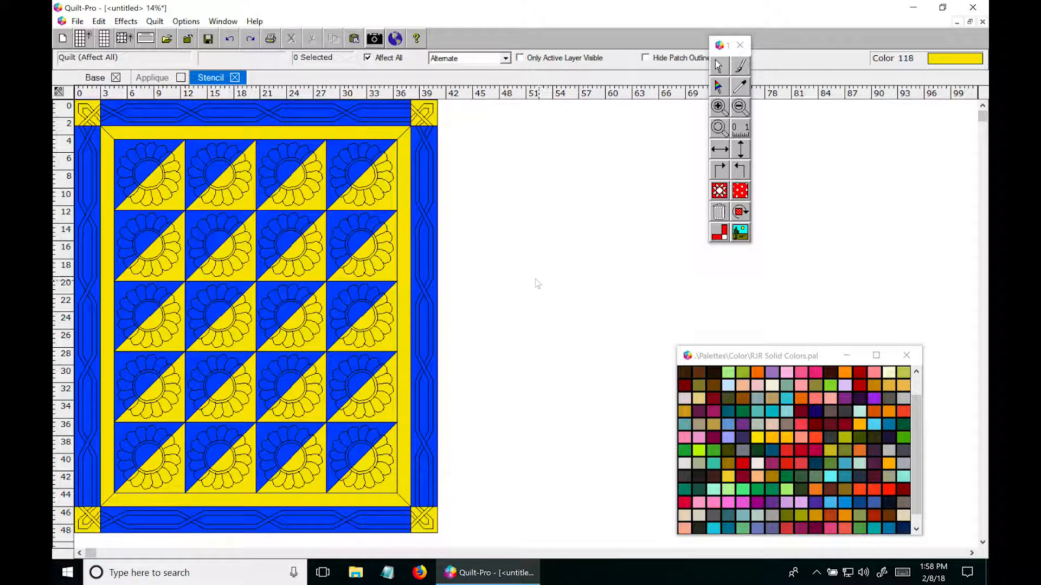
Select the sunflower stencil in the quilt's first block and open a print preview of it as a block.
{"action": "left_click", "coordinate": [156, 192]}
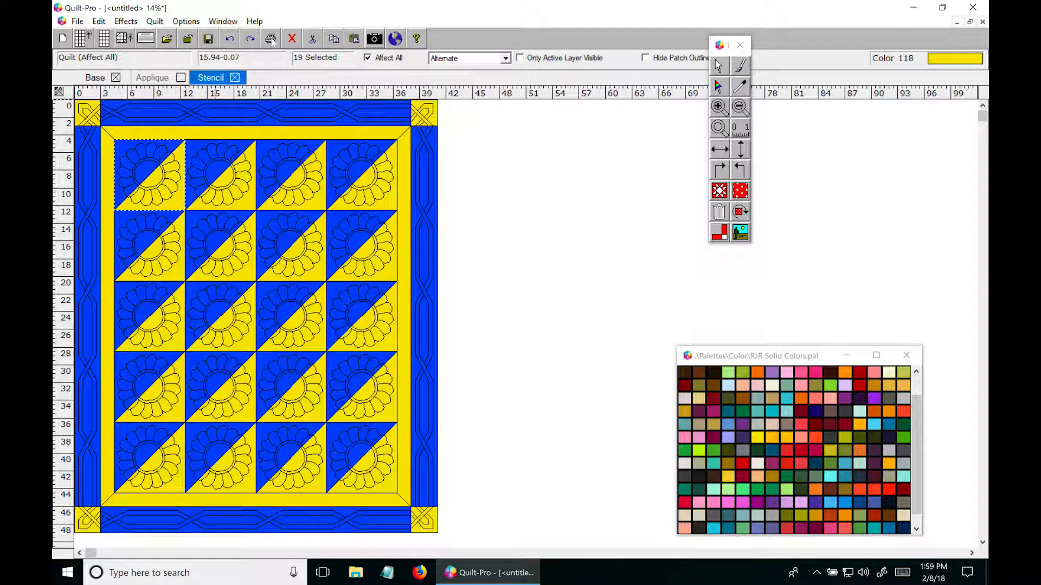
{"action": "left_click", "coordinate": [272, 41]}
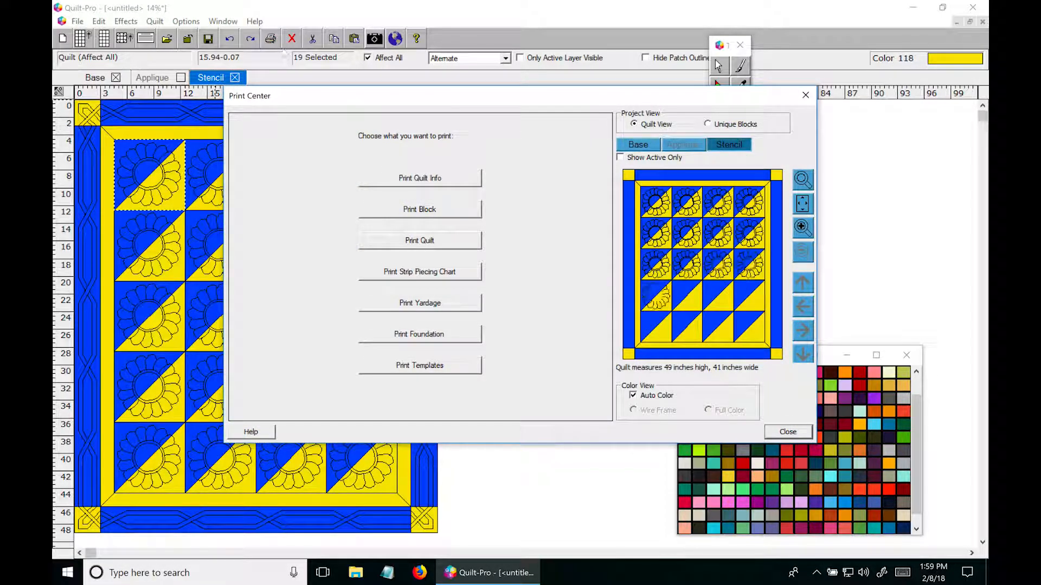
{"action": "left_click", "coordinate": [419, 211]}
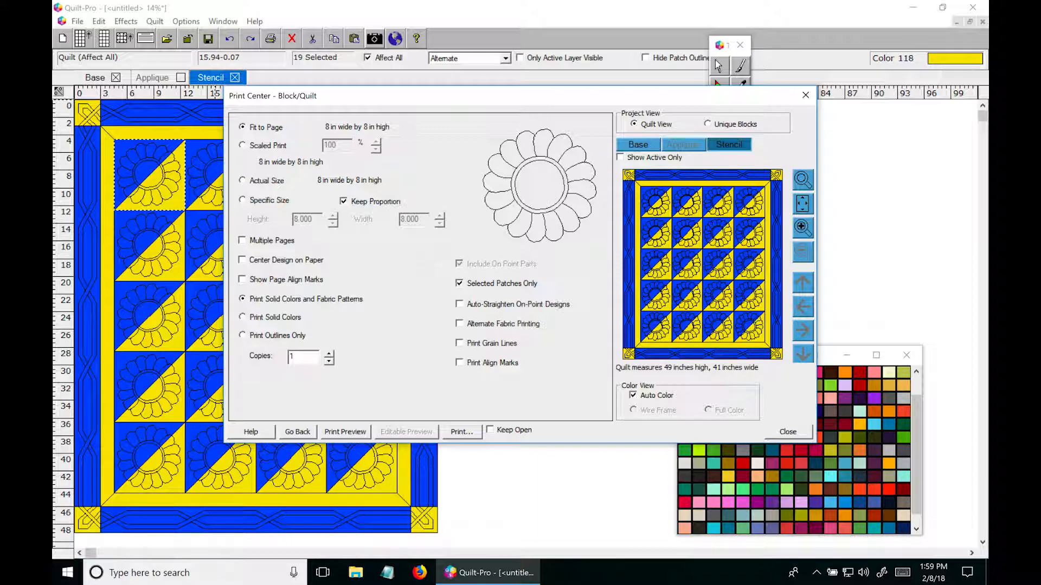
{"action": "left_click", "coordinate": [343, 433]}
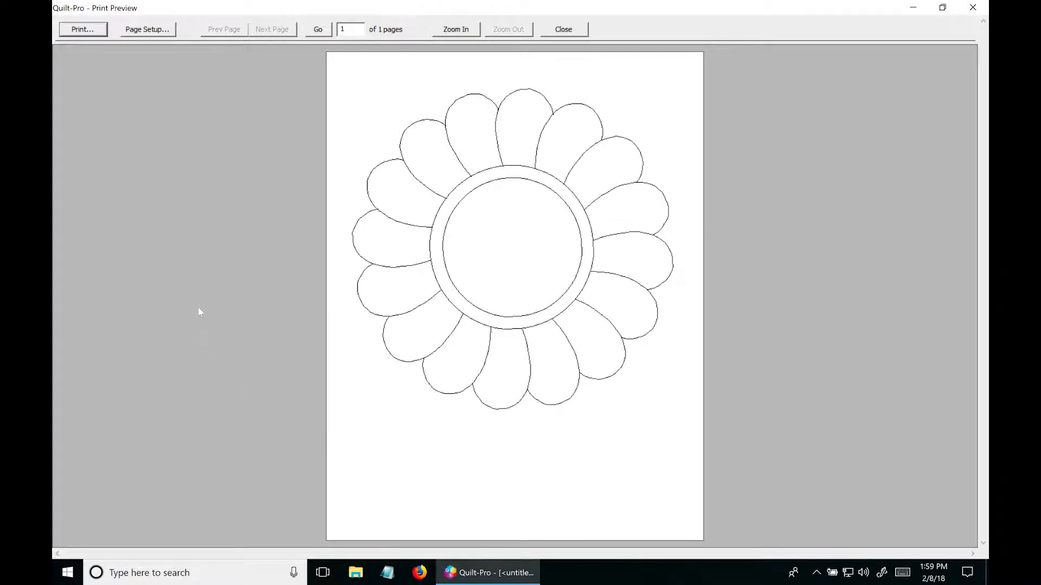